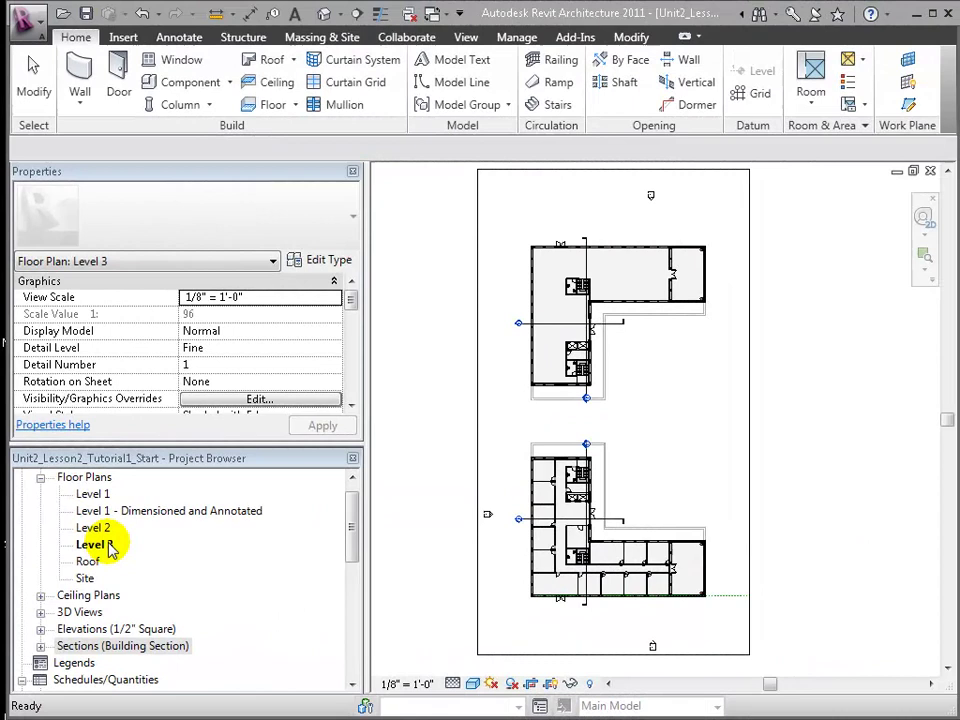
Create a Gross Building area plan for Level 3, with area boundary lines generated automatically along the external walls.
{"action": "left_click", "coordinate": [860, 61]}
{"action": "left_click", "coordinate": [880, 126]}
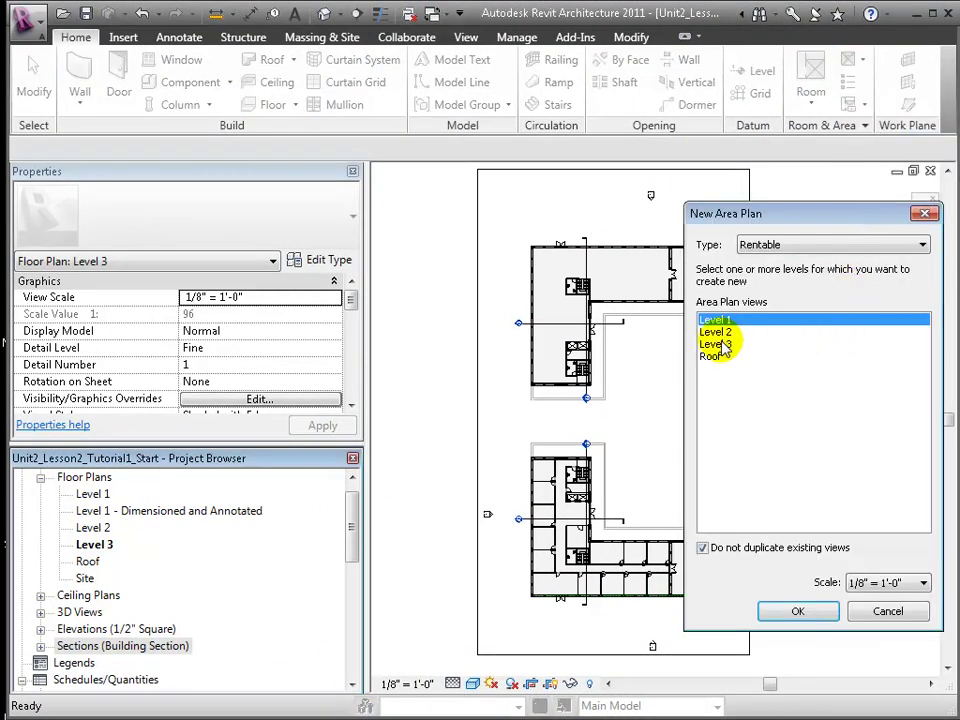
{"action": "left_click", "coordinate": [715, 344]}
{"action": "left_click", "coordinate": [816, 247]}
{"action": "left_click", "coordinate": [835, 259]}
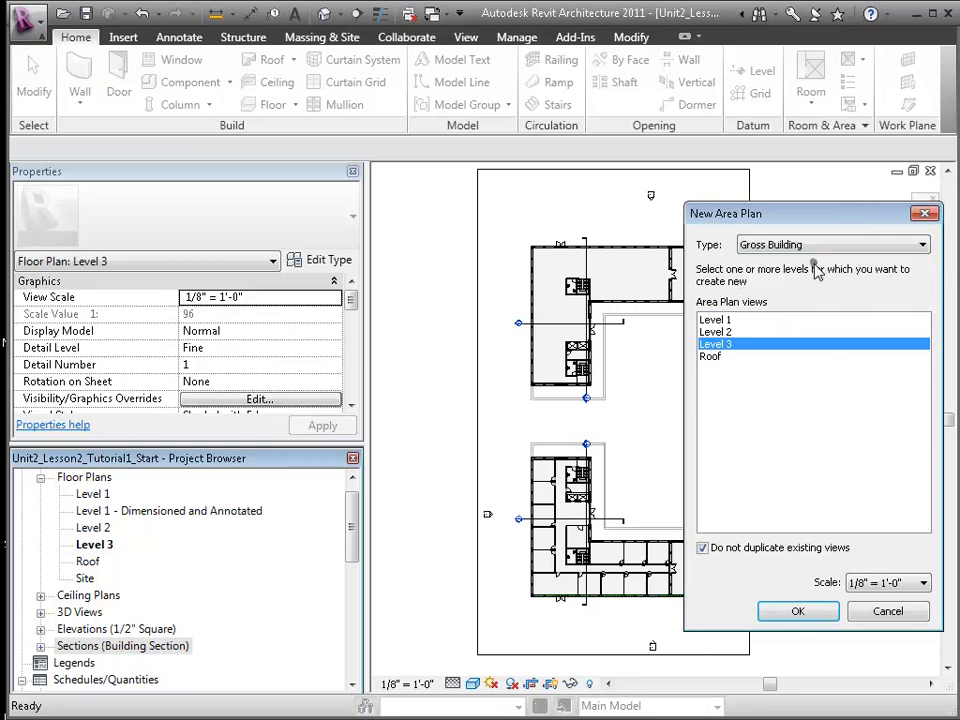
{"action": "left_click", "coordinate": [798, 611]}
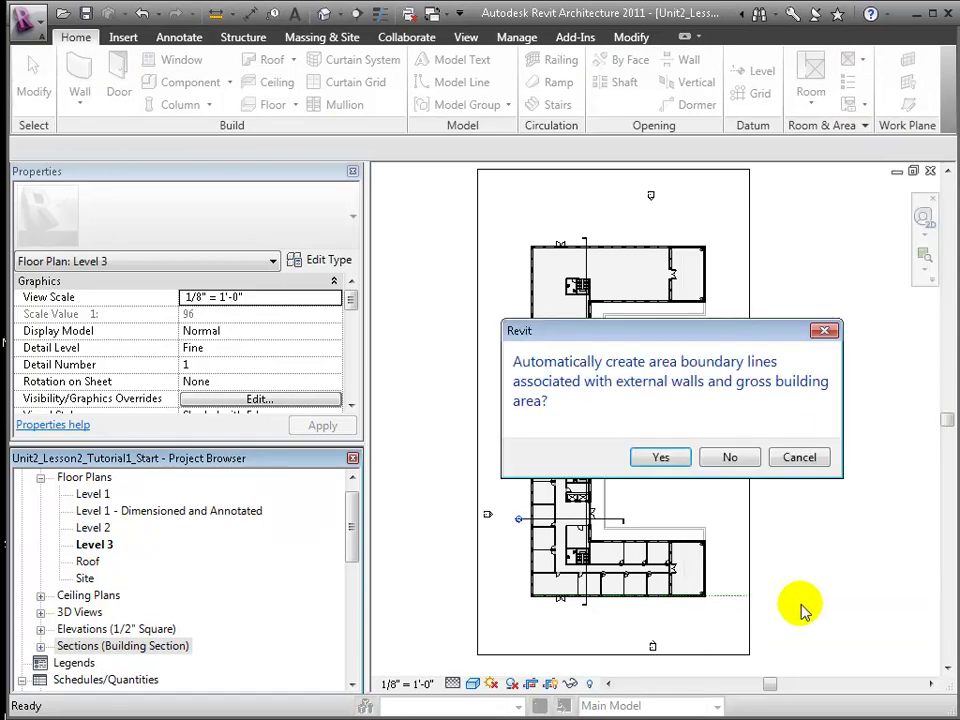
{"action": "left_click", "coordinate": [660, 459]}
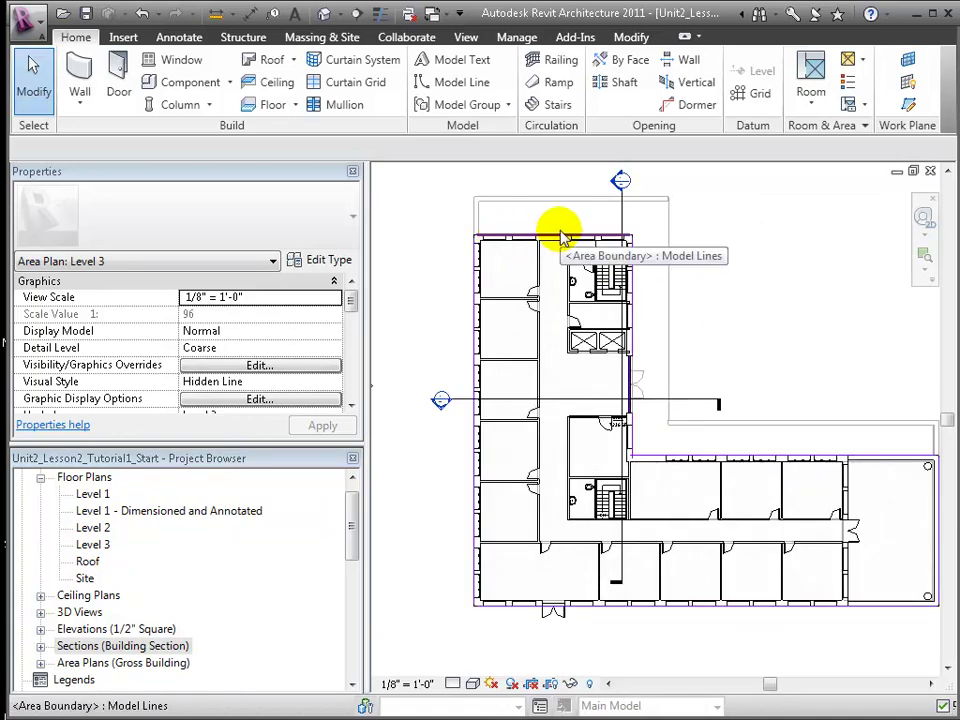
Add area boundaries from the west corridor wall, the lower core walls, the east wing's north corridor wall and the wall at its east end.
{"action": "left_click", "coordinate": [864, 62]}
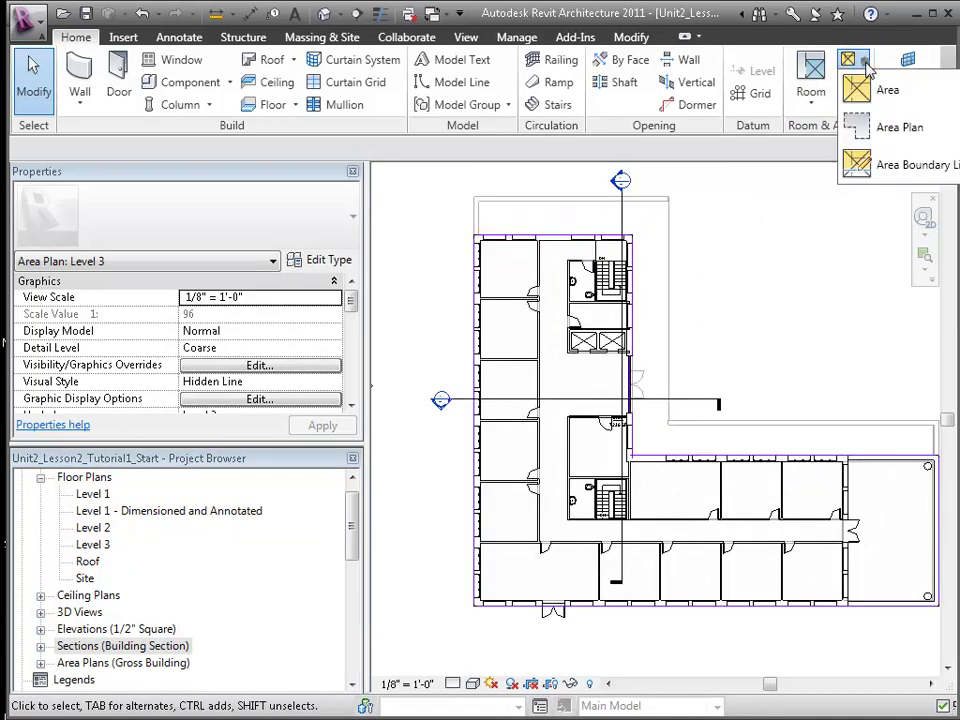
{"action": "left_click", "coordinate": [900, 165]}
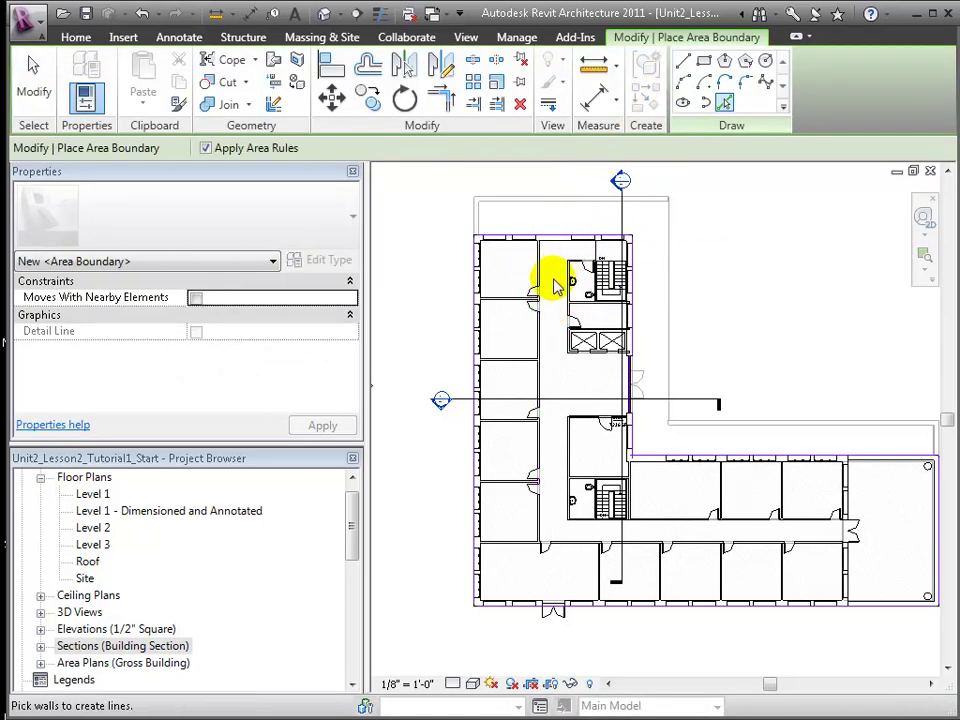
{"action": "left_click", "coordinate": [566, 303]}
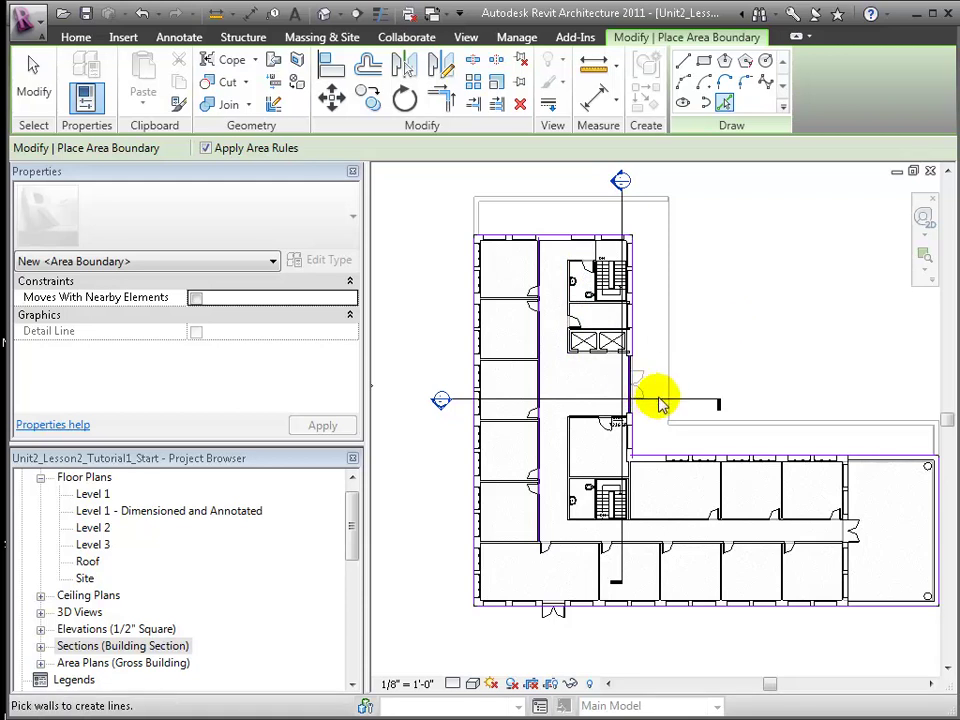
{"action": "scroll", "coordinate": [593, 458], "scroll_direction": "up", "scroll_amount": 2}
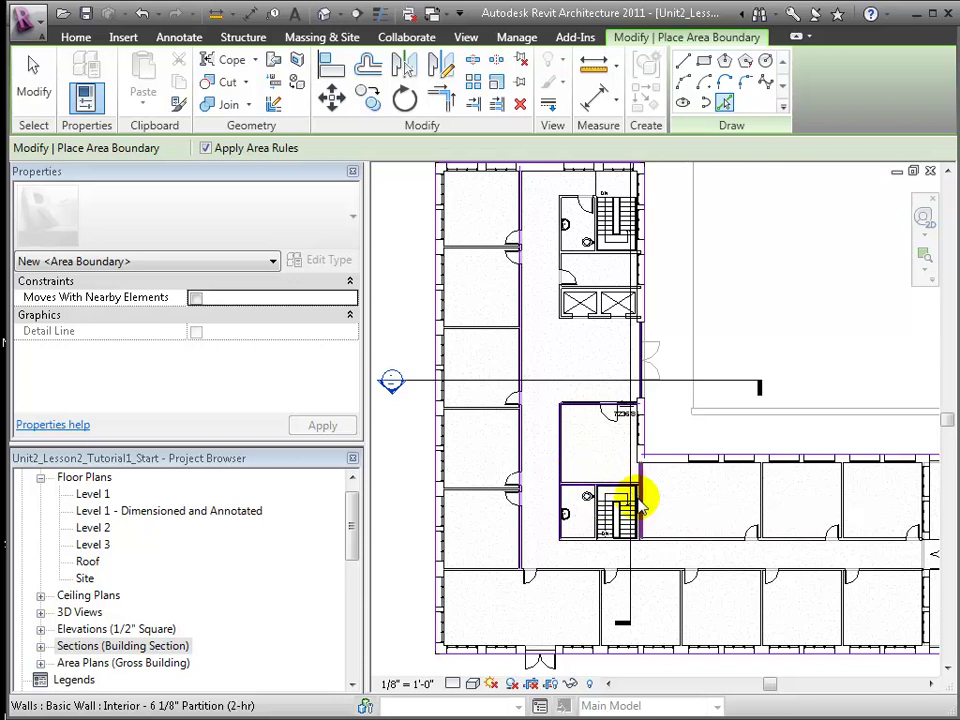
{"action": "left_click", "coordinate": [668, 549]}
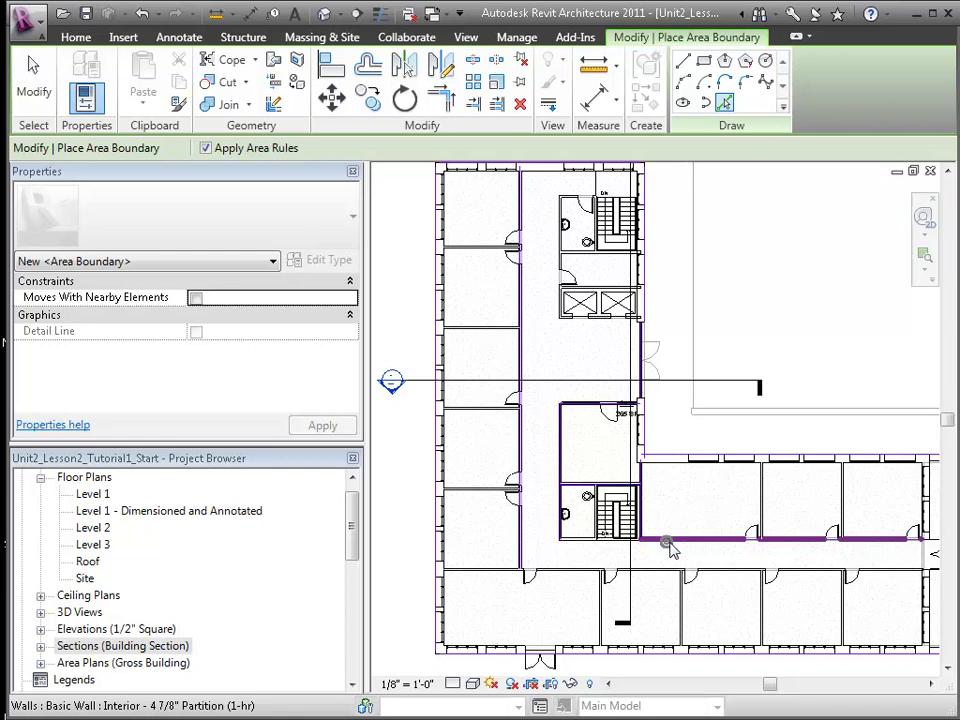
{"action": "left_click", "coordinate": [922, 513]}
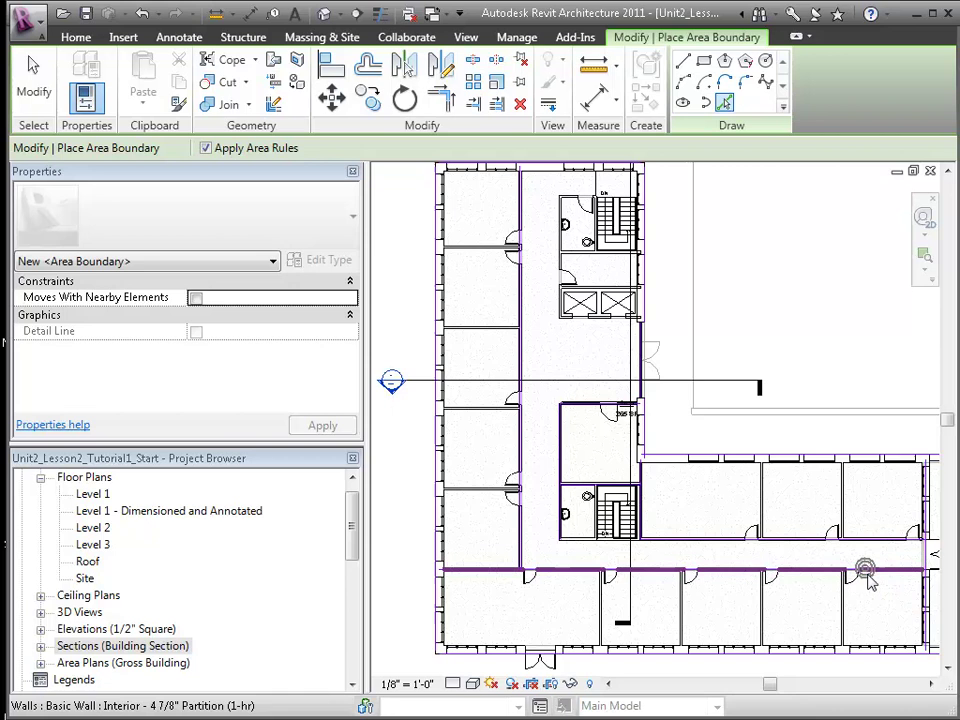
Add area boundaries on the south corridor wall, the partition three rooms along the south row, and the partition below the two northernmost west offices.
{"action": "left_click", "coordinate": [866, 572]}
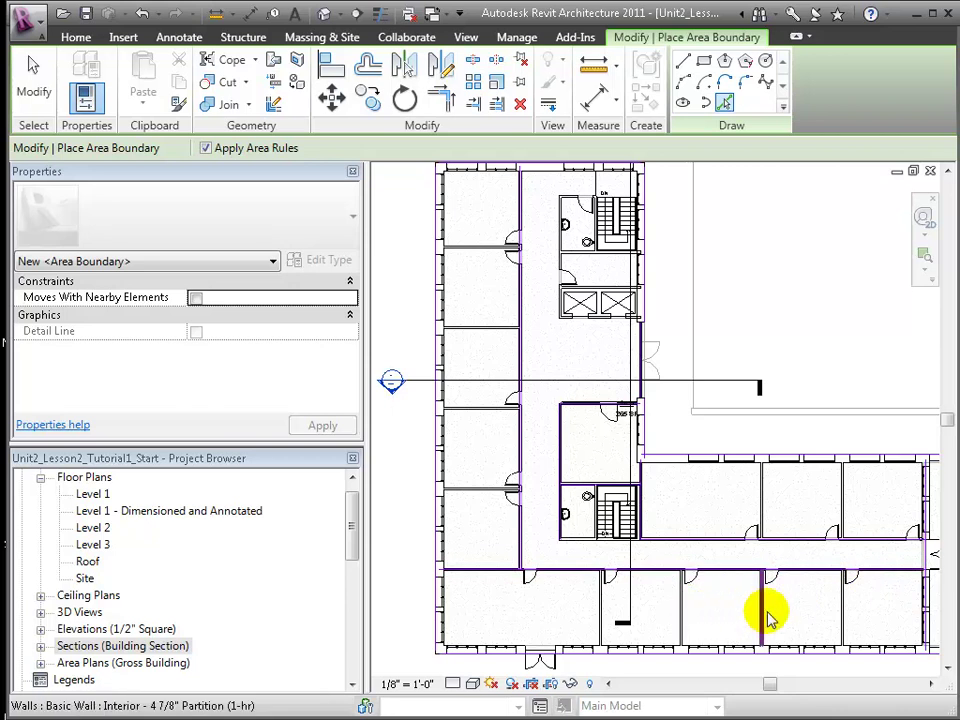
{"action": "left_click", "coordinate": [765, 615]}
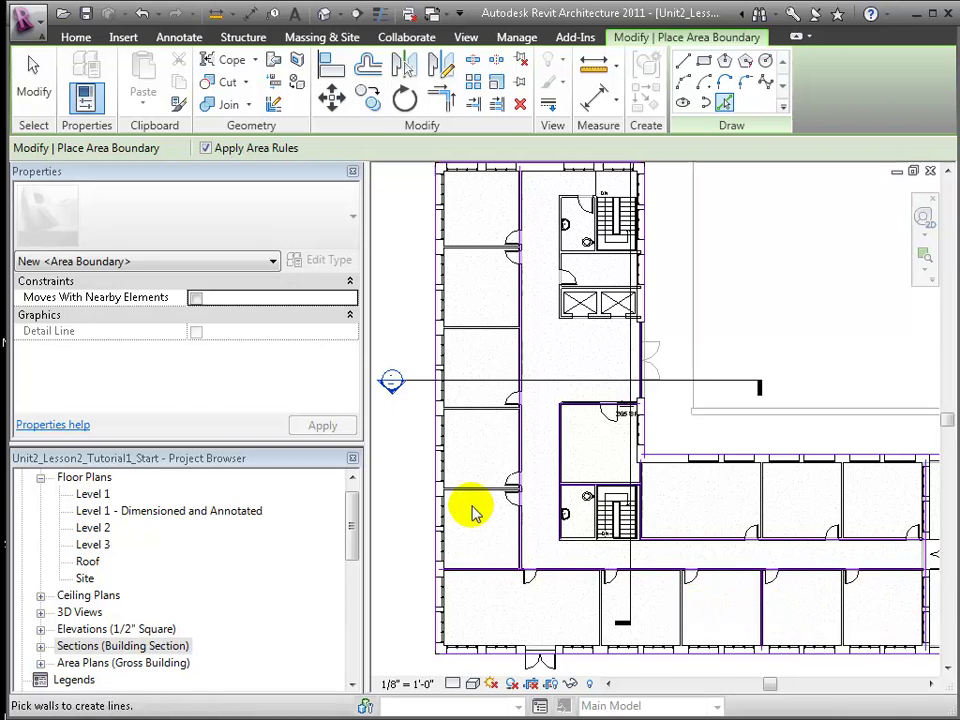
{"action": "left_click", "coordinate": [487, 330]}
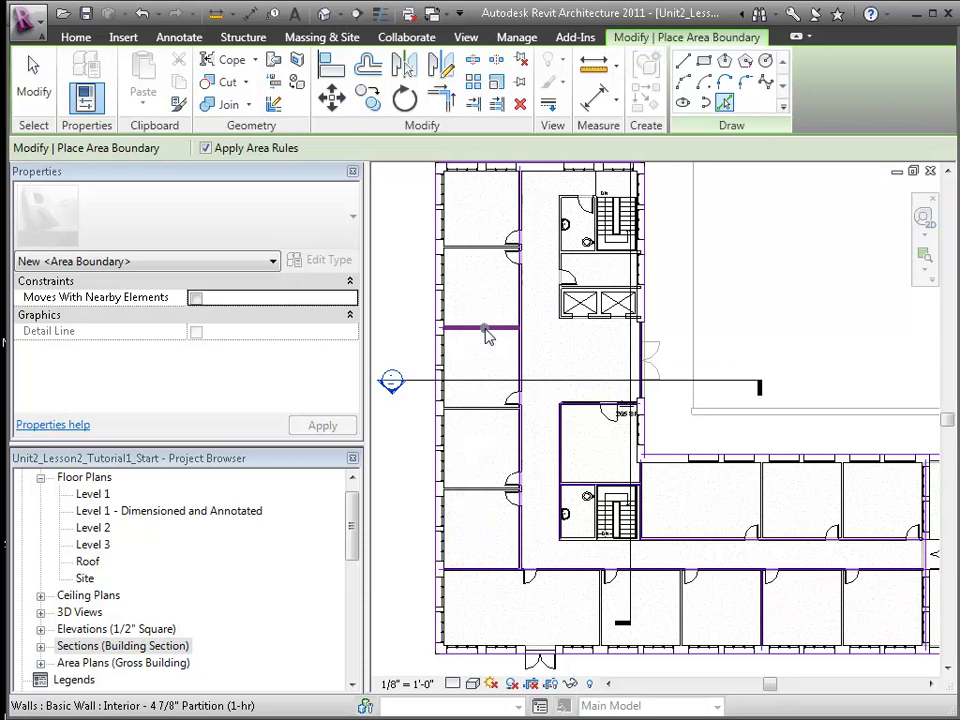
{"action": "left_click", "coordinate": [487, 333]}
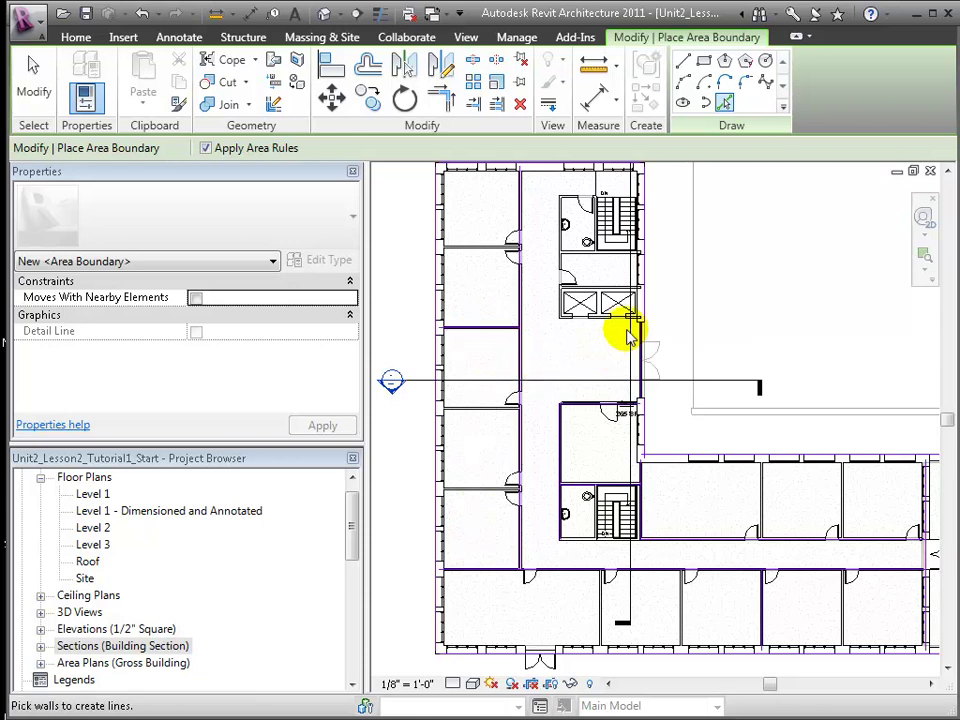
{"action": "left_click", "coordinate": [33, 88]}
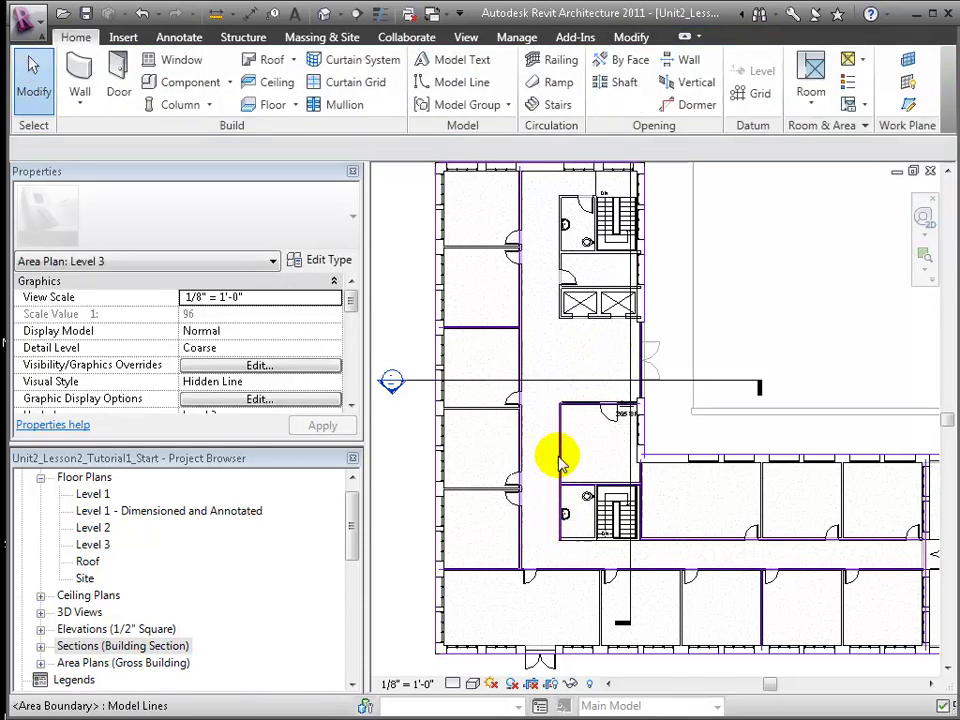
Trim the lower core's west boundary to the wall above the stair and extend its east boundary up to the room's north wall.
{"action": "key", "text": "Tab"}
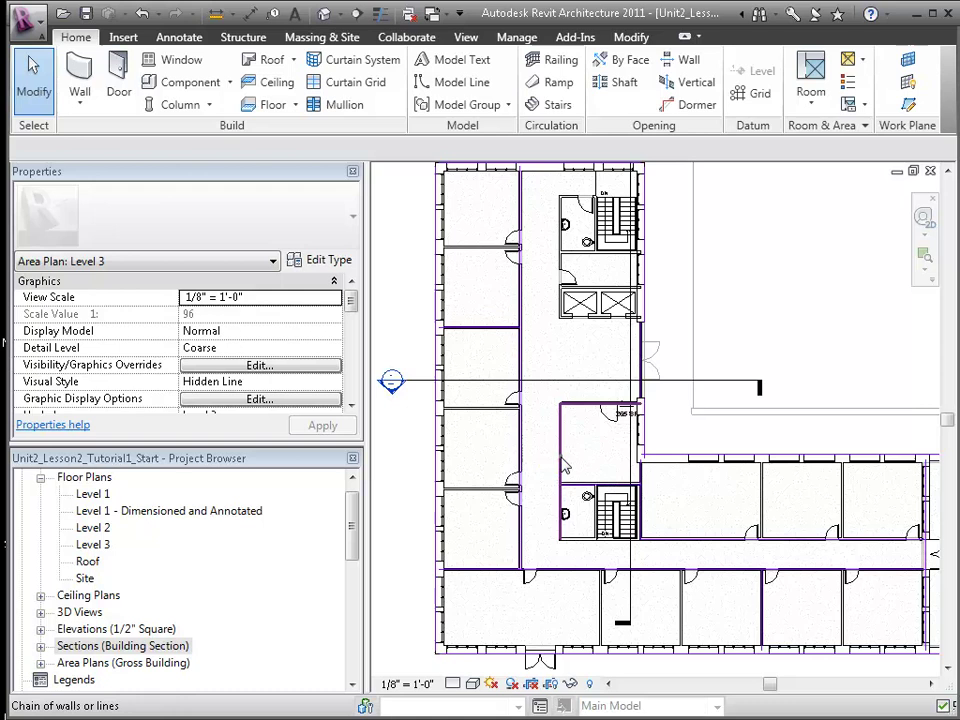
{"action": "left_click", "coordinate": [565, 465]}
{"action": "left_click_drag", "start_coordinate": [561, 540], "coordinate": [559, 486]}
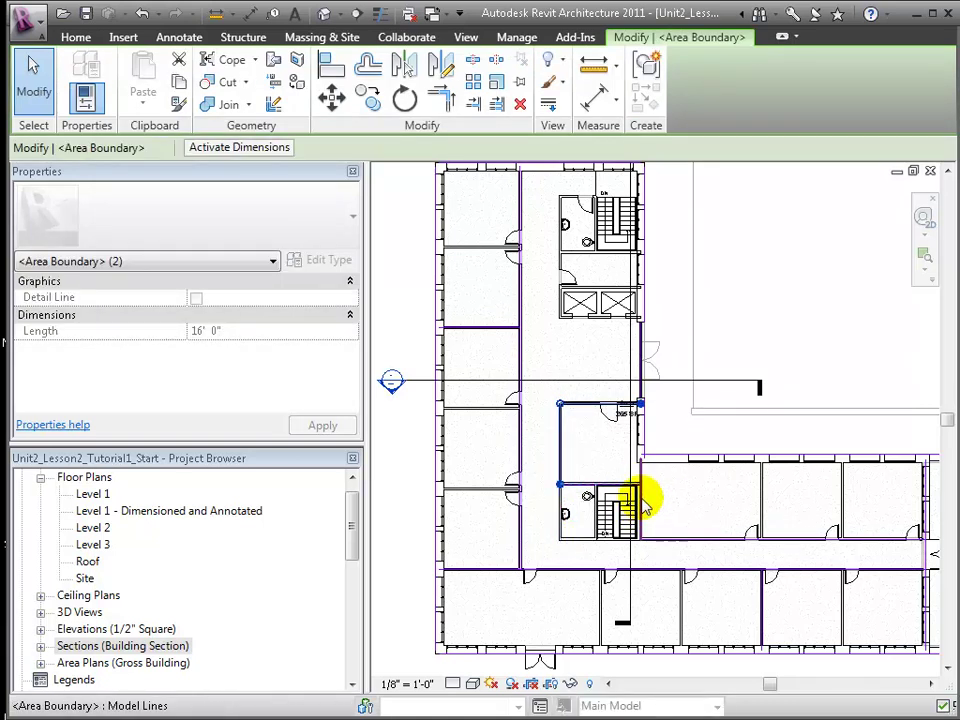
{"action": "left_click_drag", "start_coordinate": [639, 466], "coordinate": [642, 400]}
{"action": "left_click", "coordinate": [678, 424]}
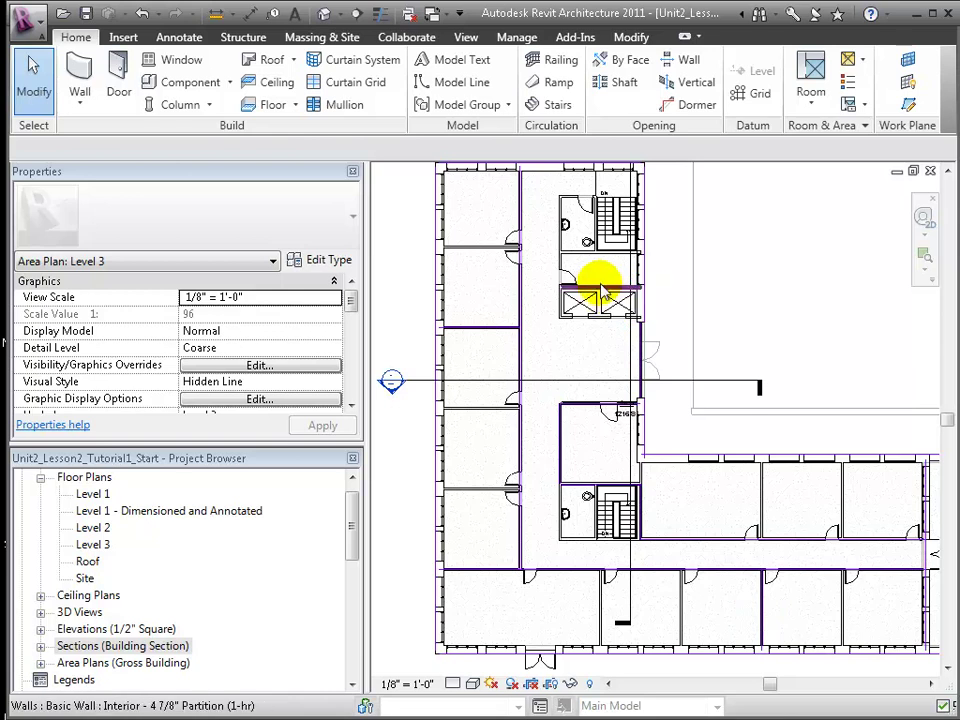
Place tagged areas in the central corridor, the two west office groups and the two south office groups.
{"action": "left_click", "coordinate": [849, 62]}
{"action": "left_click", "coordinate": [868, 92]}
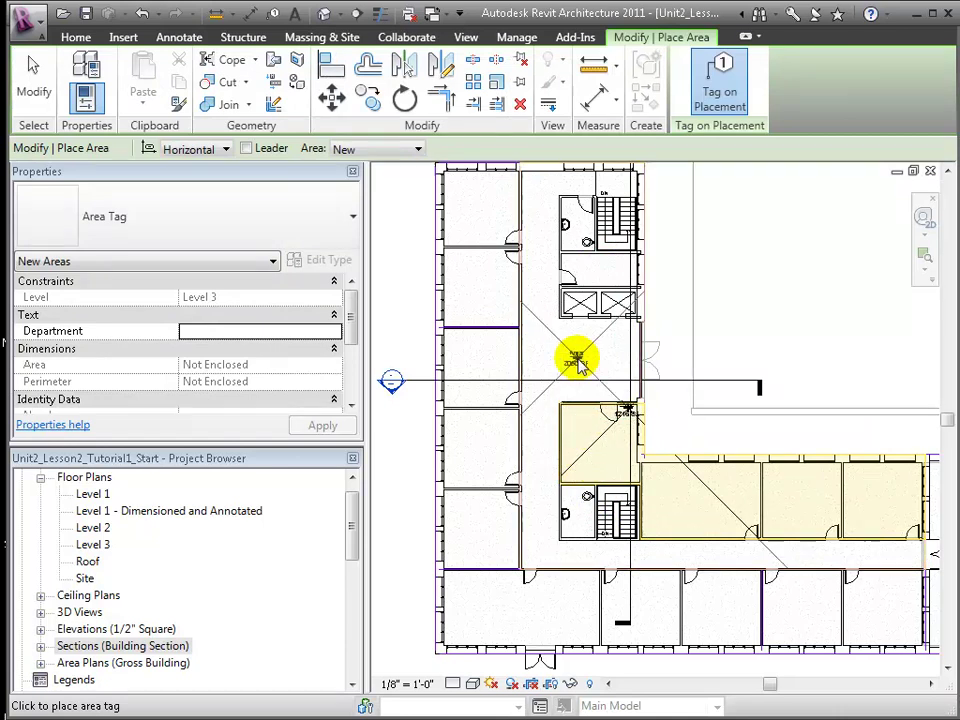
{"action": "left_click", "coordinate": [578, 364]}
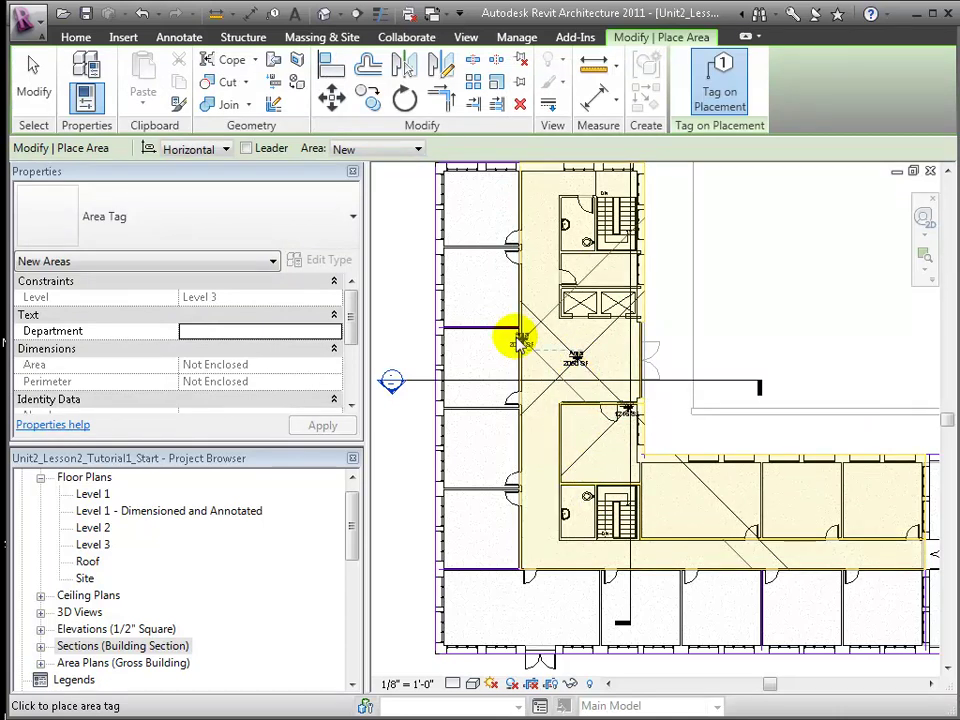
{"action": "left_click", "coordinate": [476, 255]}
{"action": "left_click", "coordinate": [480, 386]}
{"action": "left_click", "coordinate": [489, 437]}
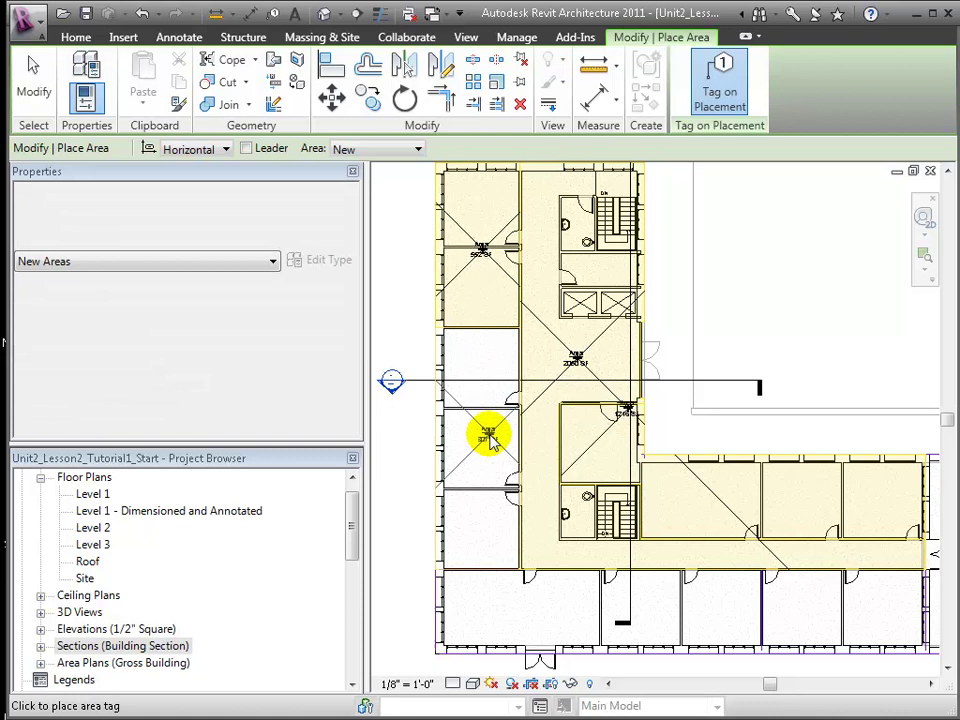
{"action": "left_click", "coordinate": [489, 505]}
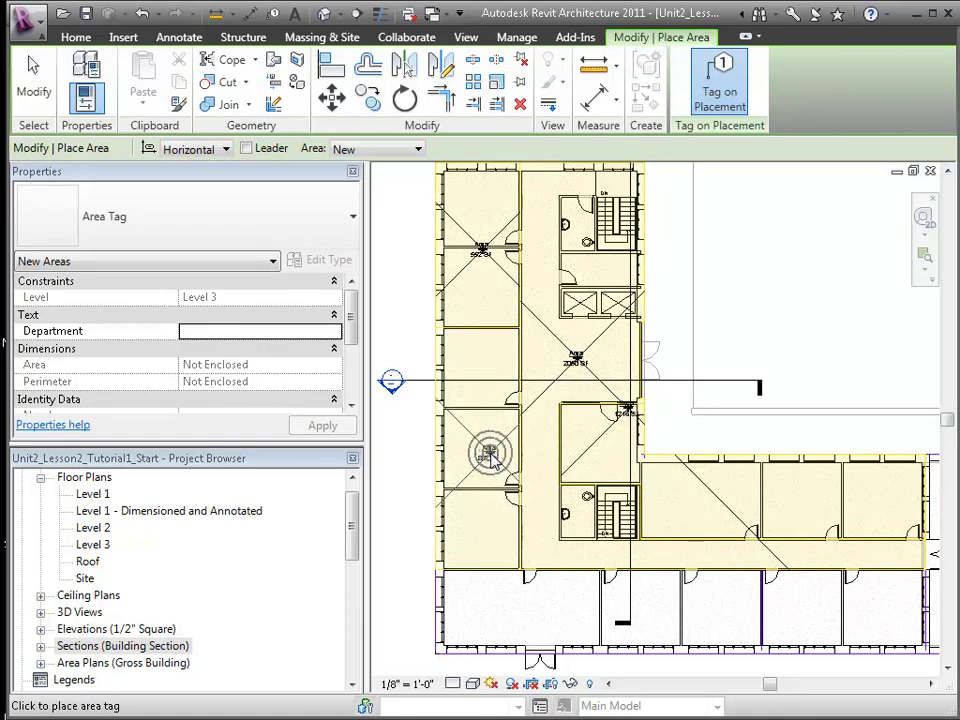
{"action": "left_click", "coordinate": [641, 612]}
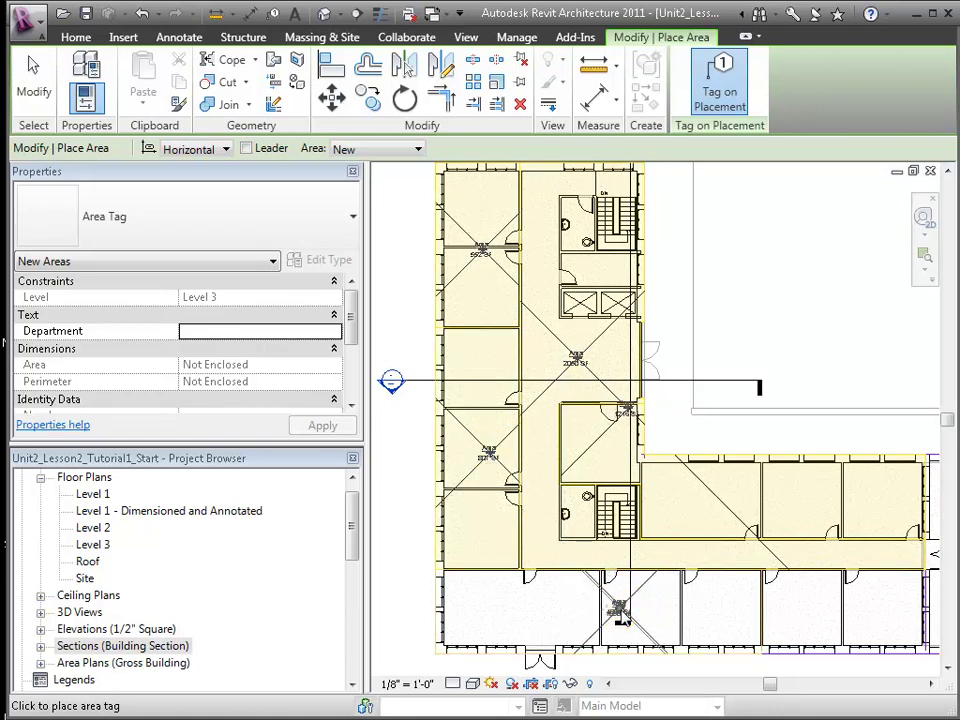
{"action": "left_click", "coordinate": [843, 612]}
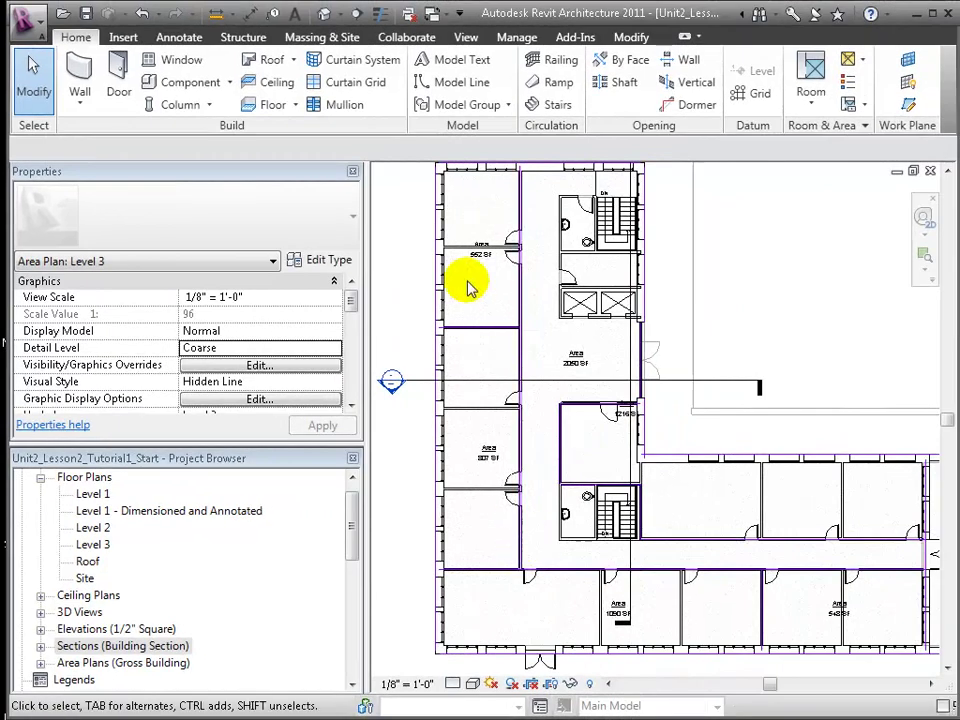
Set the department to Electrical Engineering for the upper west office area and Civil Engineering for the lower west office area.
{"action": "left_click", "coordinate": [492, 268]}
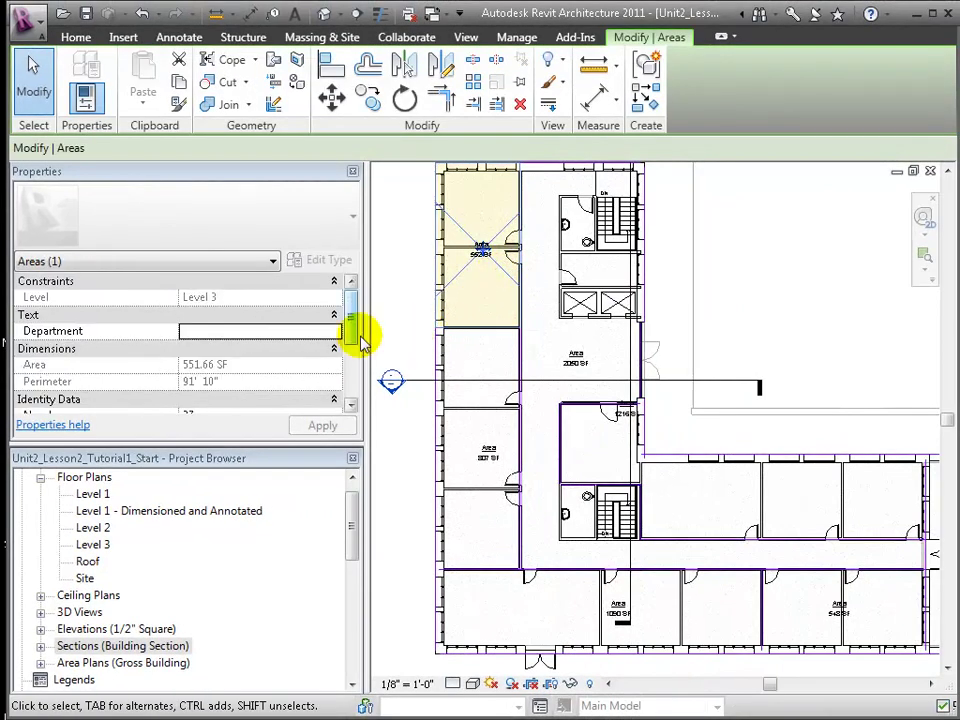
{"action": "left_click", "coordinate": [300, 330]}
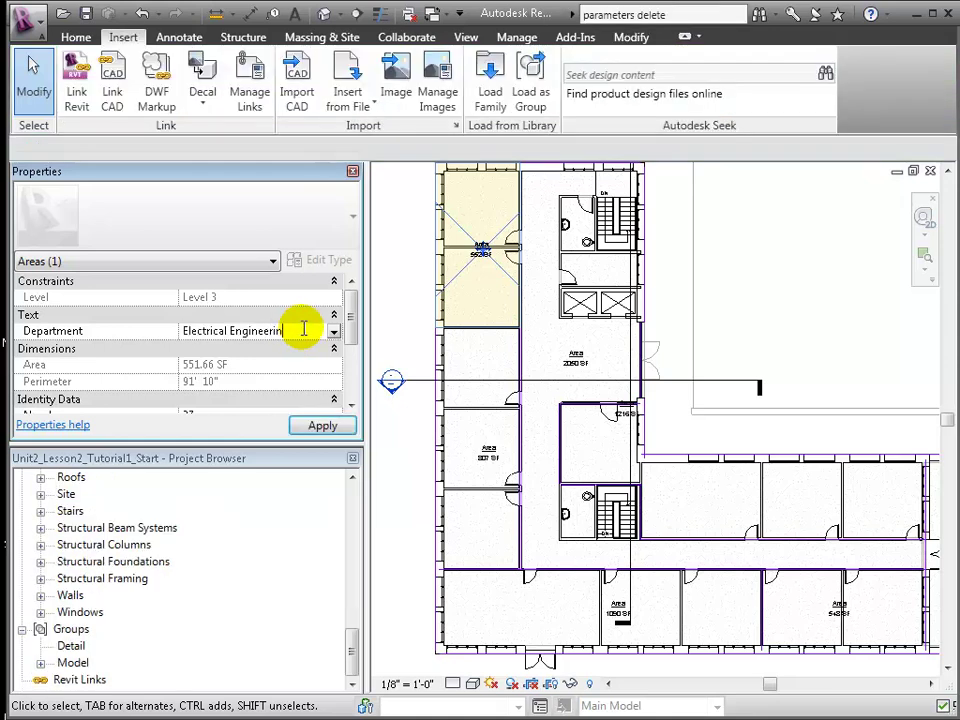
{"action": "type", "text": "gineering"}
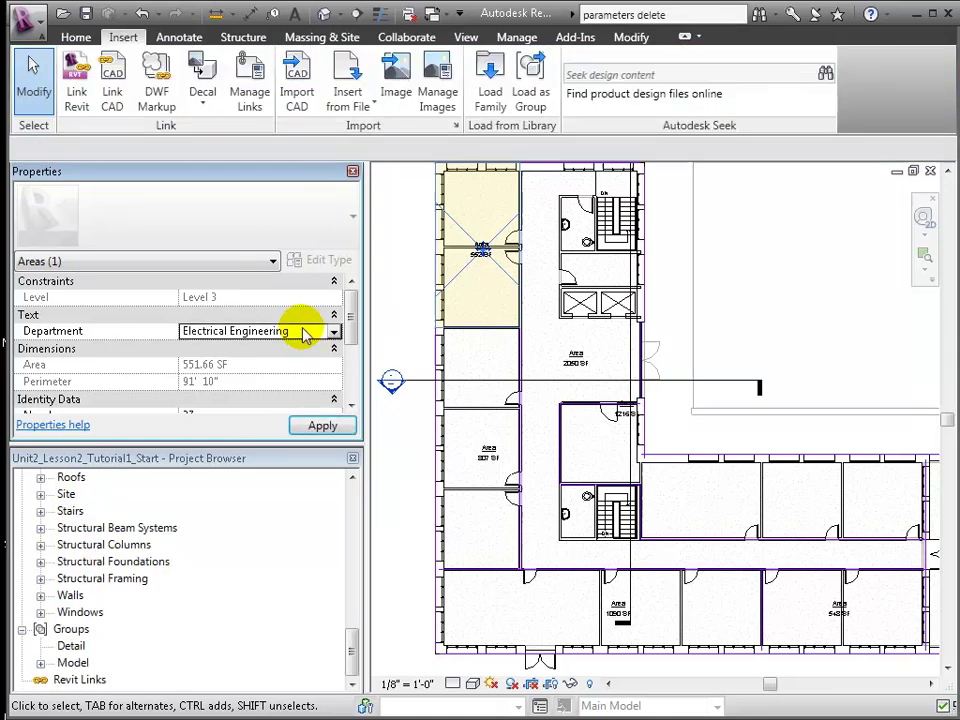
{"action": "left_click", "coordinate": [488, 453]}
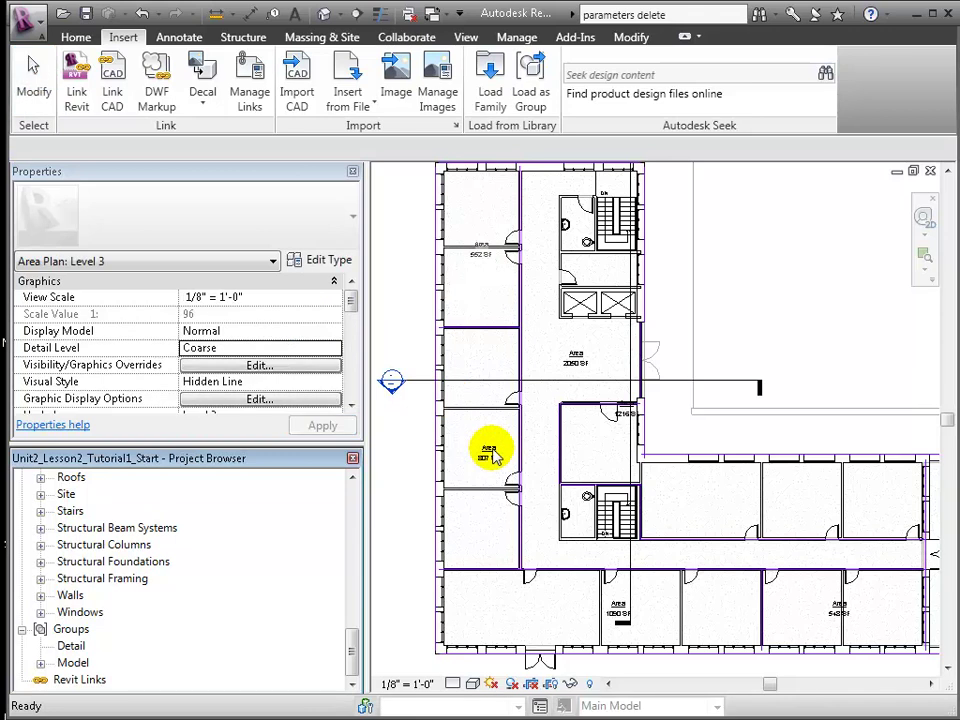
{"action": "left_click", "coordinate": [488, 451]}
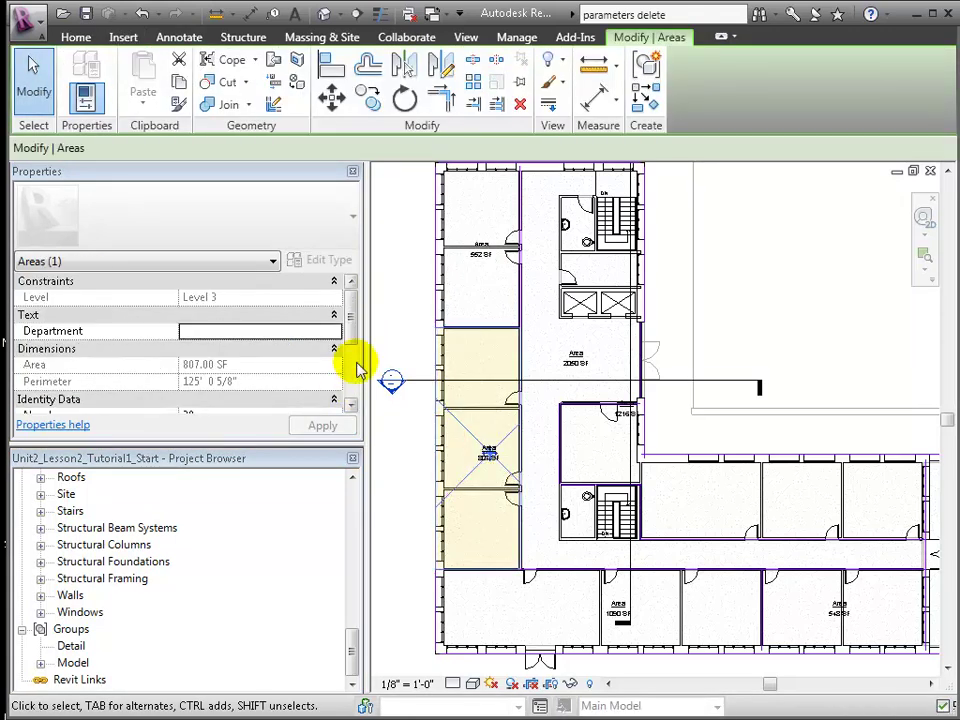
{"action": "left_click", "coordinate": [300, 337]}
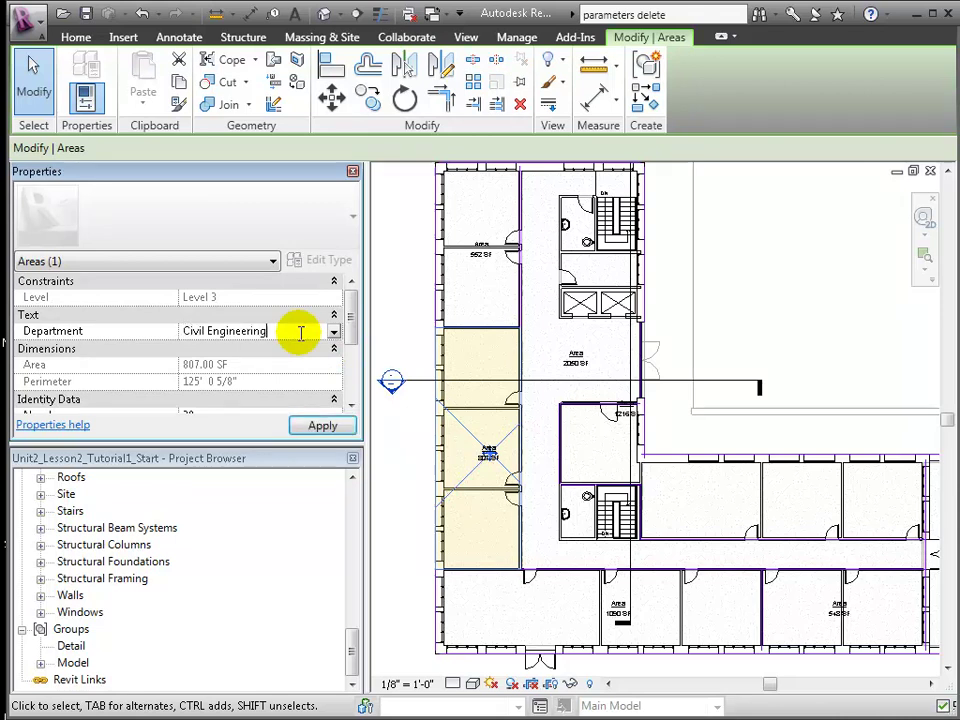
{"action": "left_click", "coordinate": [322, 425]}
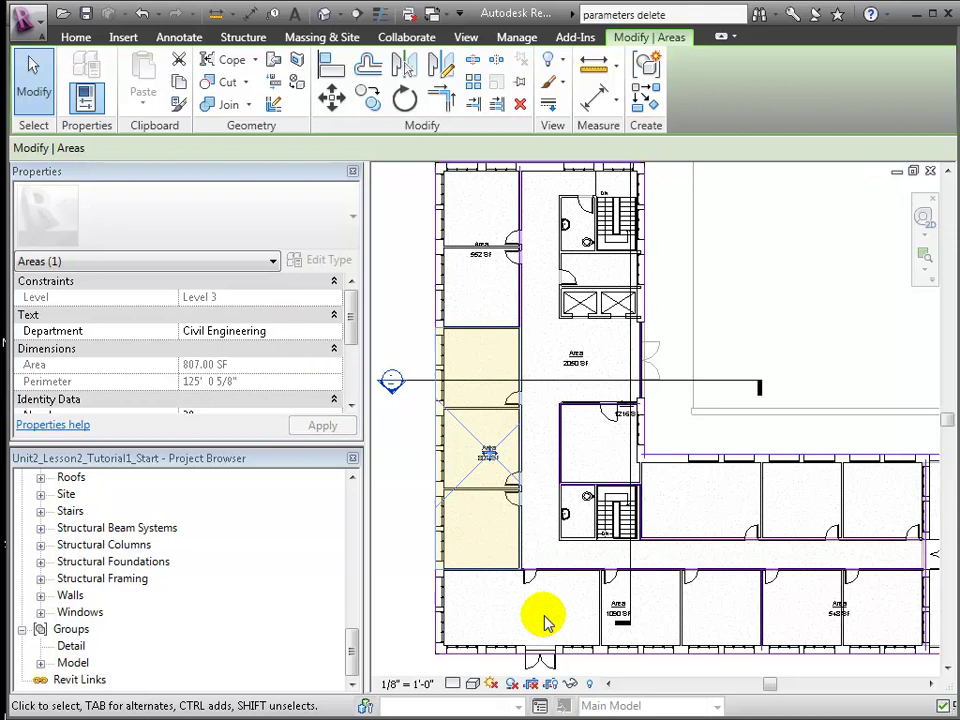
Set the department to Urban Planning for the three-room south area and Earth Systems for the two-room area east of it.
{"action": "left_click", "coordinate": [616, 604]}
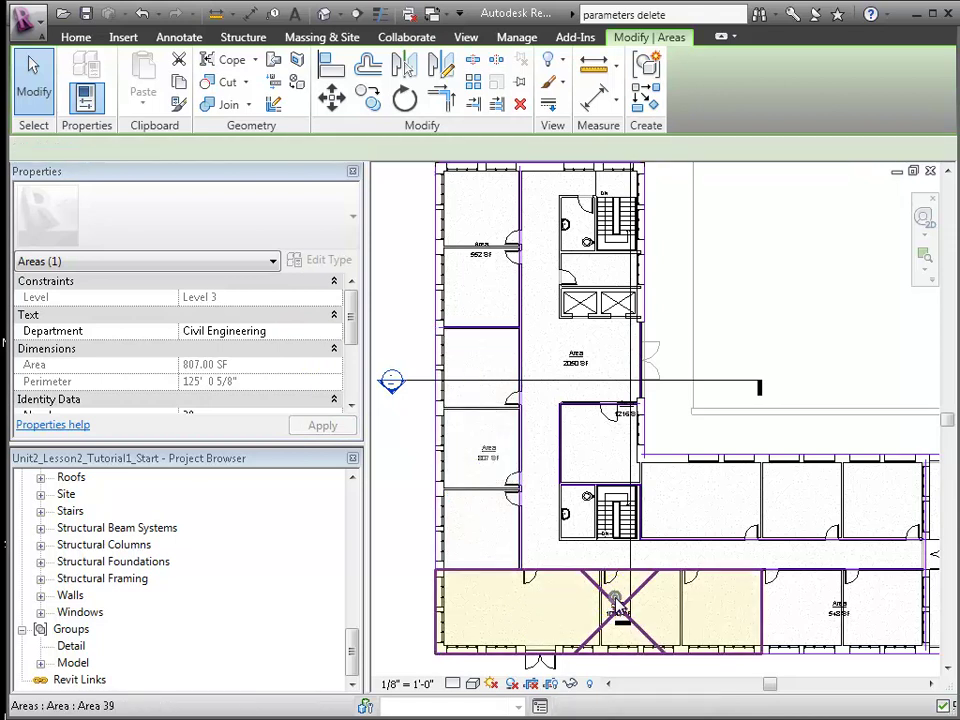
{"action": "left_click", "coordinate": [280, 337]}
{"action": "left_click", "coordinate": [283, 338]}
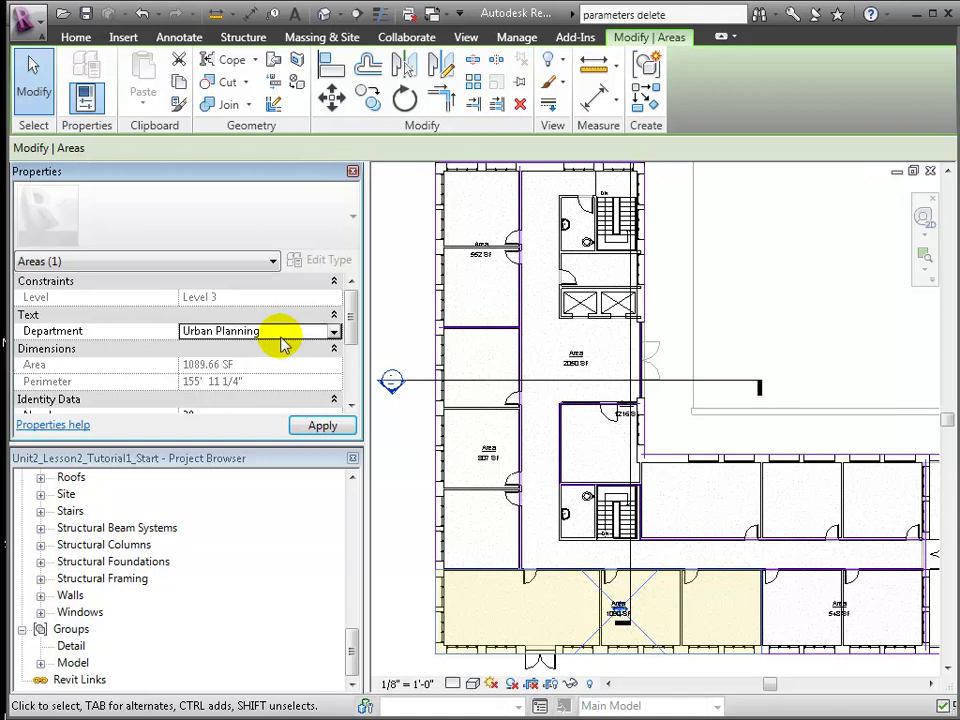
{"action": "left_click", "coordinate": [322, 425]}
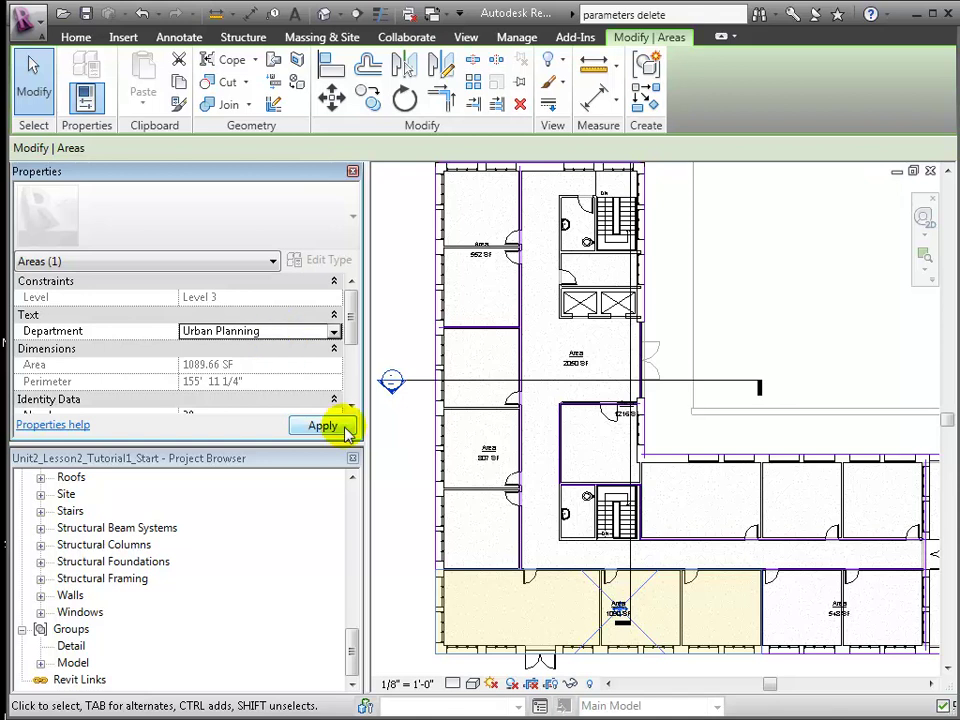
{"action": "left_click", "coordinate": [845, 607]}
{"action": "left_click", "coordinate": [240, 332]}
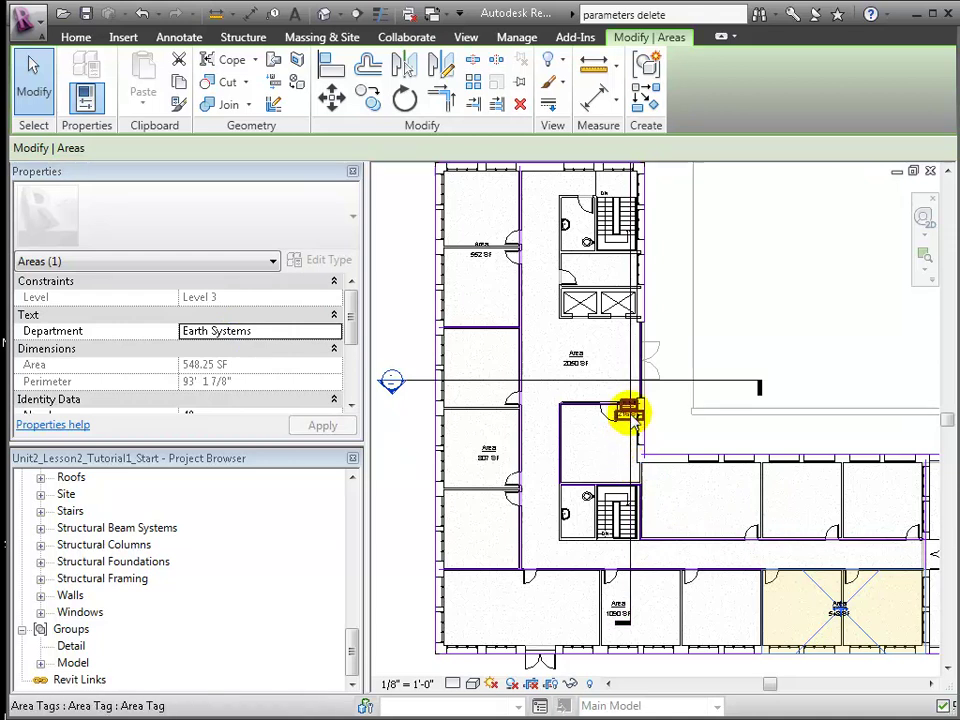
Set the department of the area beside the lower stair and north-east offices to Architecture and move its tag into the office east of the stair.
{"action": "left_click", "coordinate": [631, 418]}
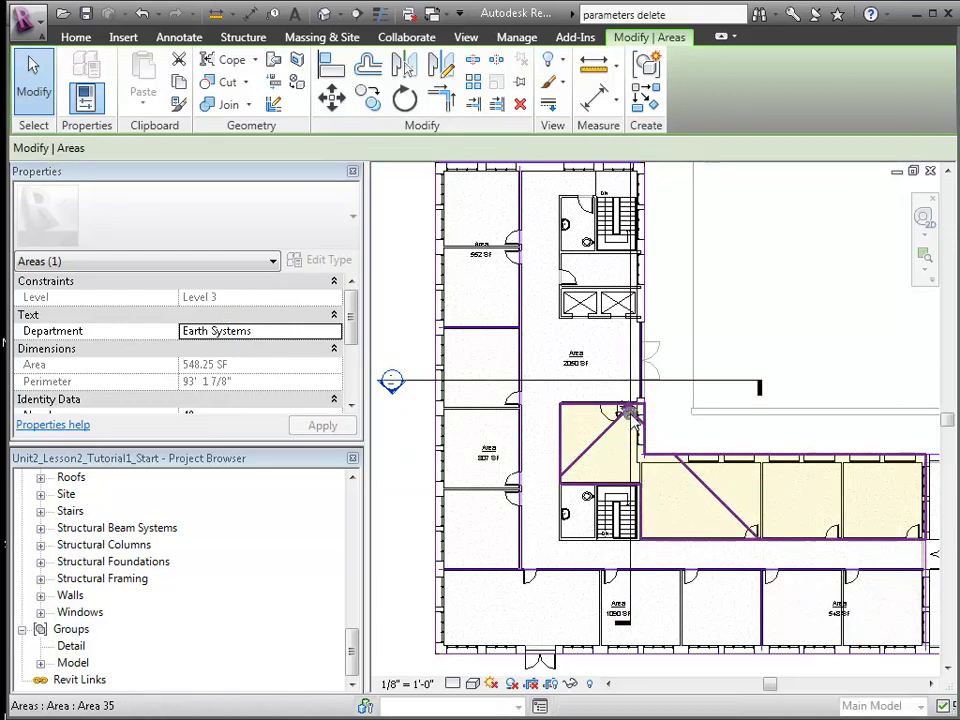
{"action": "left_click", "coordinate": [224, 332]}
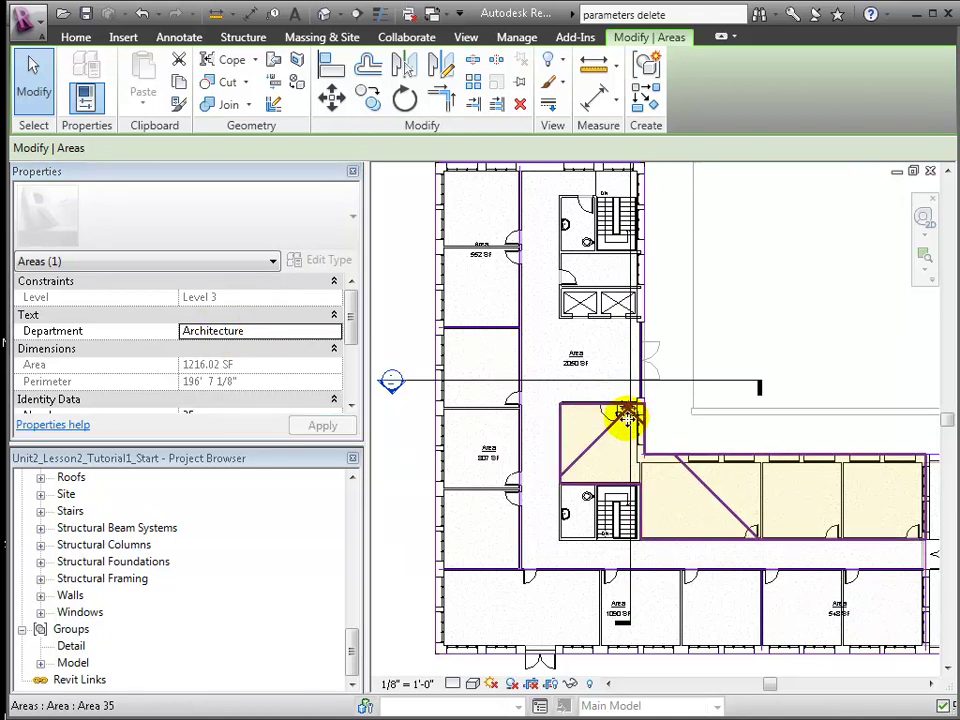
{"action": "left_click", "coordinate": [624, 416]}
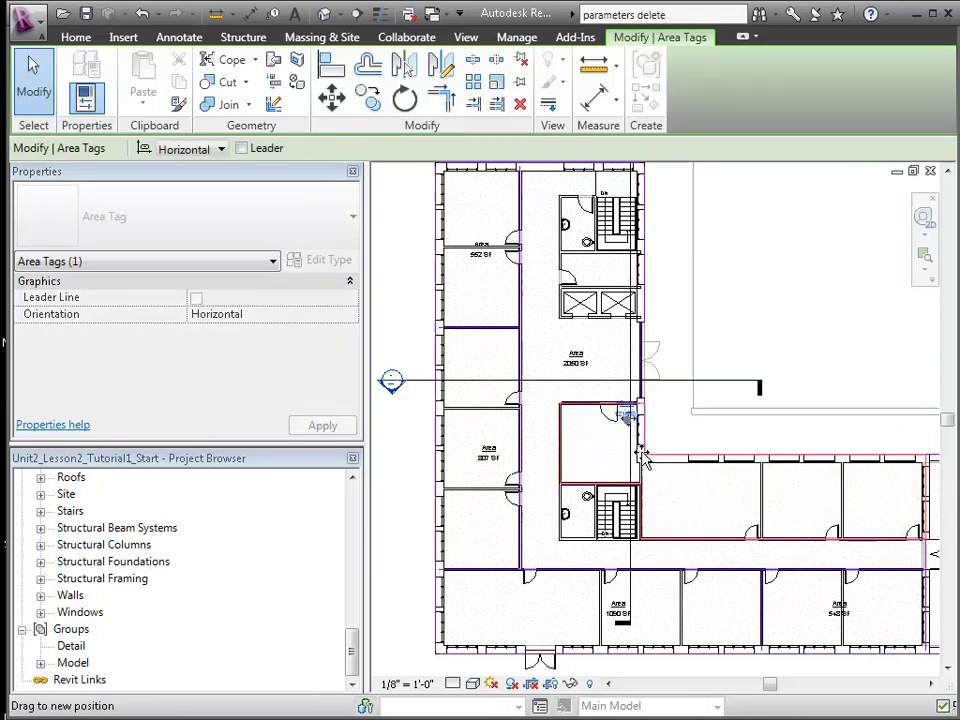
{"action": "left_click_drag", "start_coordinate": [643, 455], "coordinate": [733, 514]}
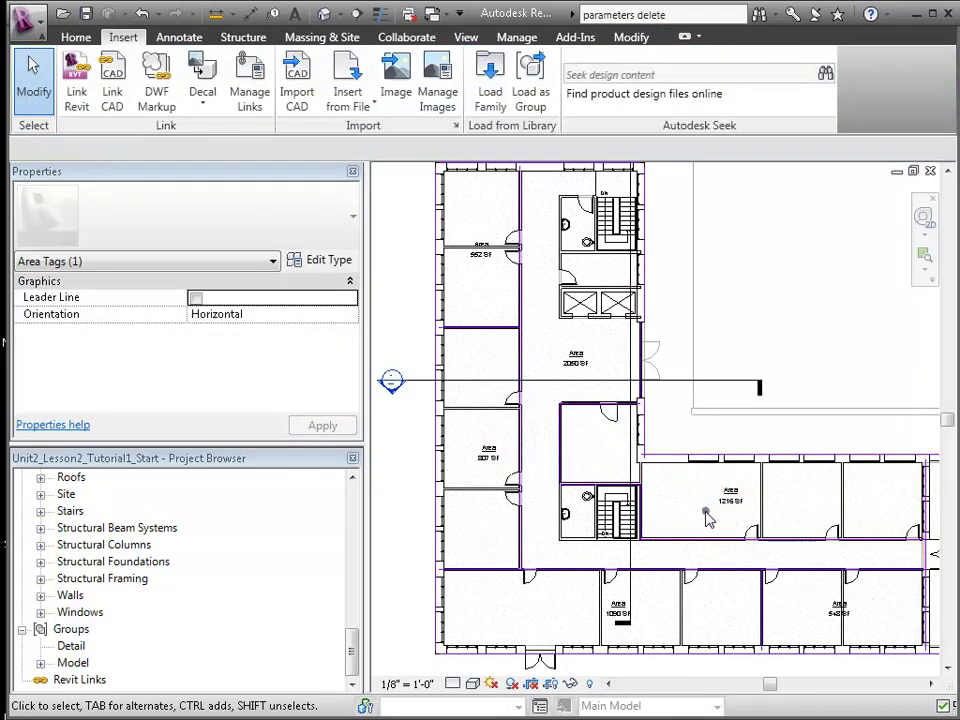
Set the department of the central corridor and core area to Common.
{"action": "left_click", "coordinate": [518, 372]}
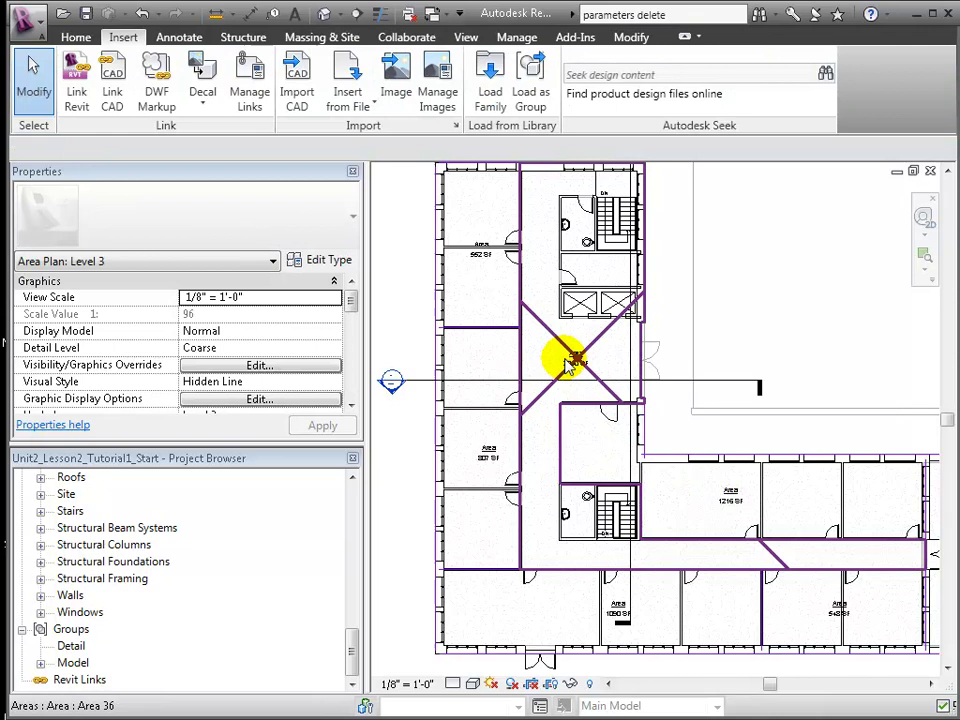
{"action": "left_click", "coordinate": [541, 375]}
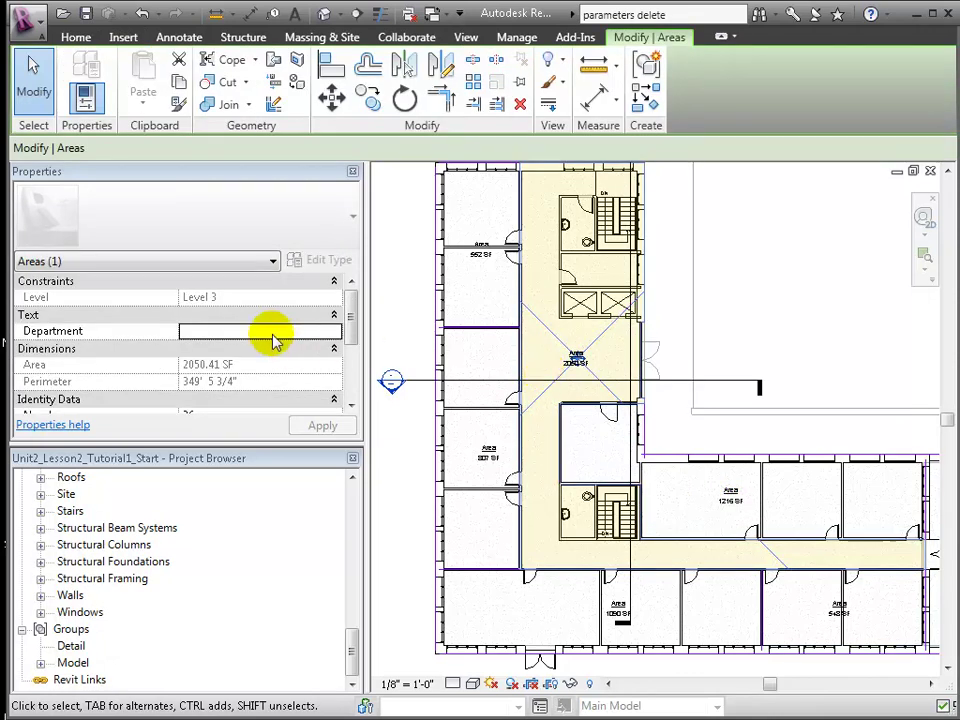
{"action": "left_click", "coordinate": [255, 330]}
{"action": "type", "text": "Common"}
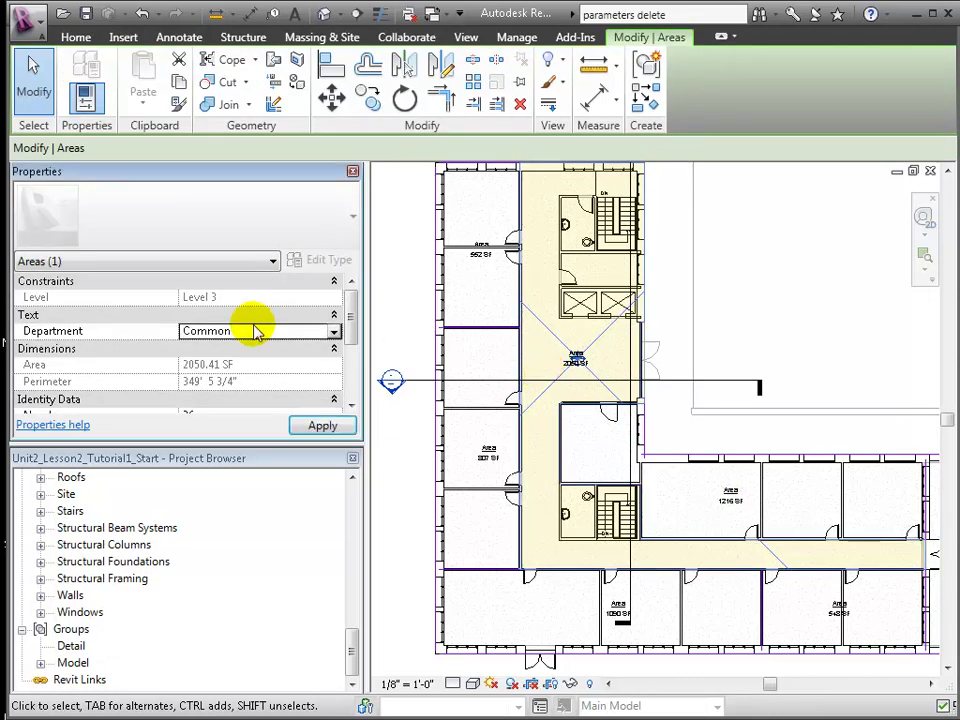
{"action": "left_click", "coordinate": [318, 426]}
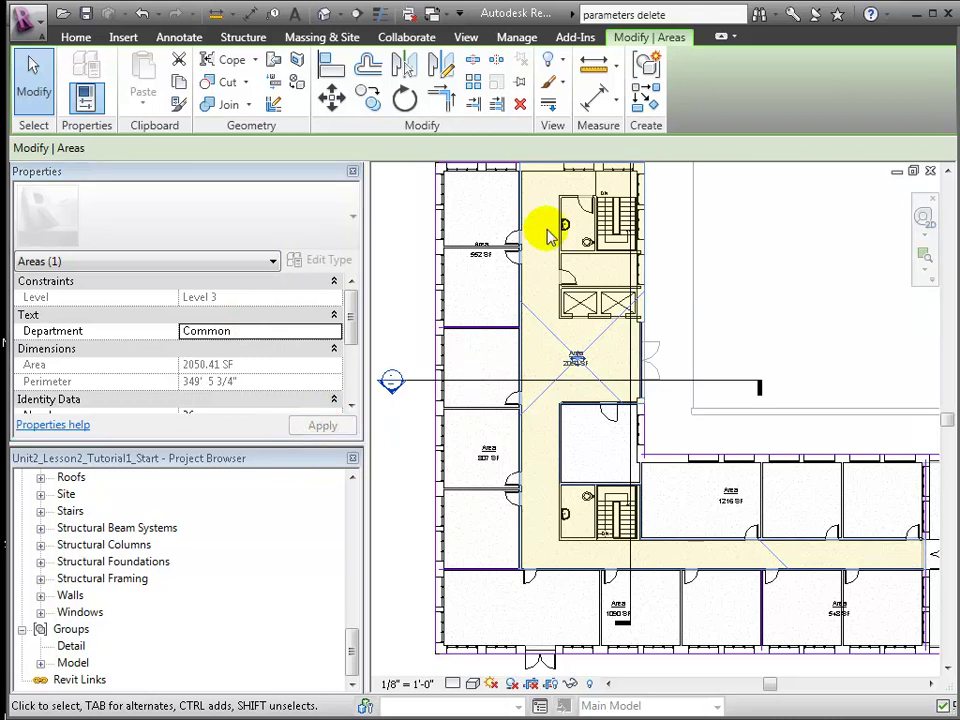
{"action": "left_click", "coordinate": [735, 264]}
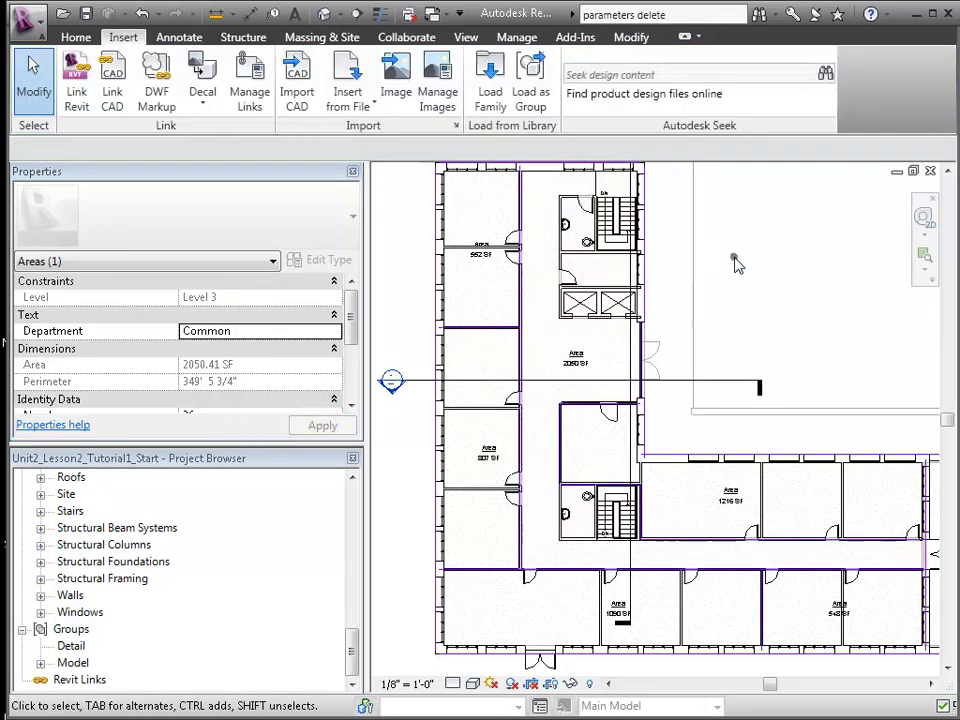
Place a color scheme legend east of the building, using space type Areas (Gross Building) and the Department color scheme.
{"action": "left_click", "coordinate": [76, 37]}
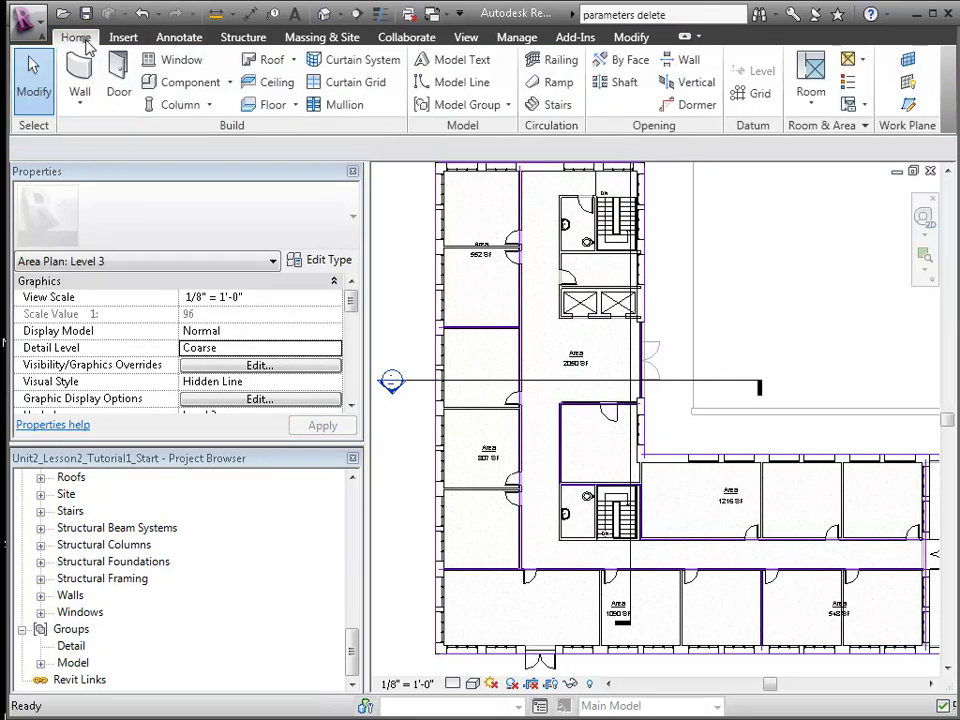
{"action": "left_click", "coordinate": [848, 84]}
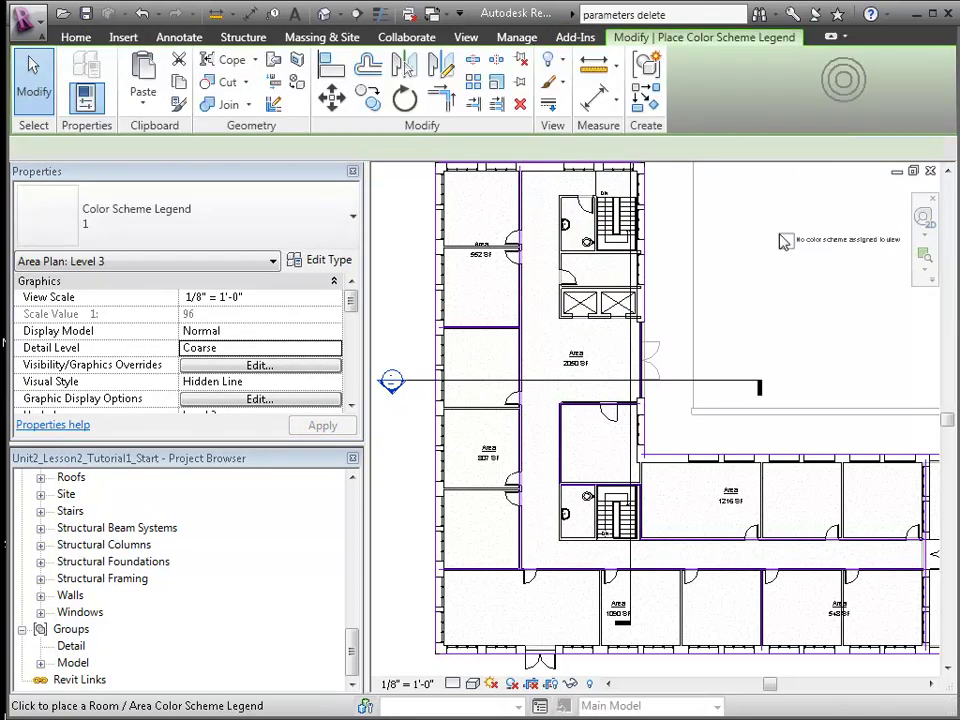
{"action": "left_click", "coordinate": [727, 321]}
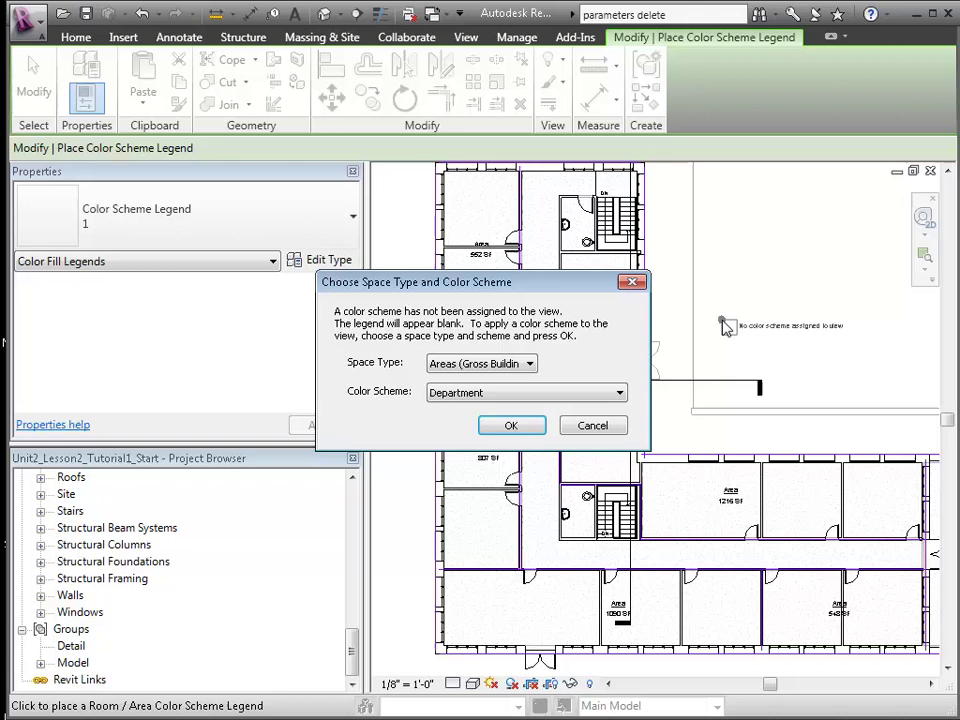
{"action": "left_click", "coordinate": [511, 364]}
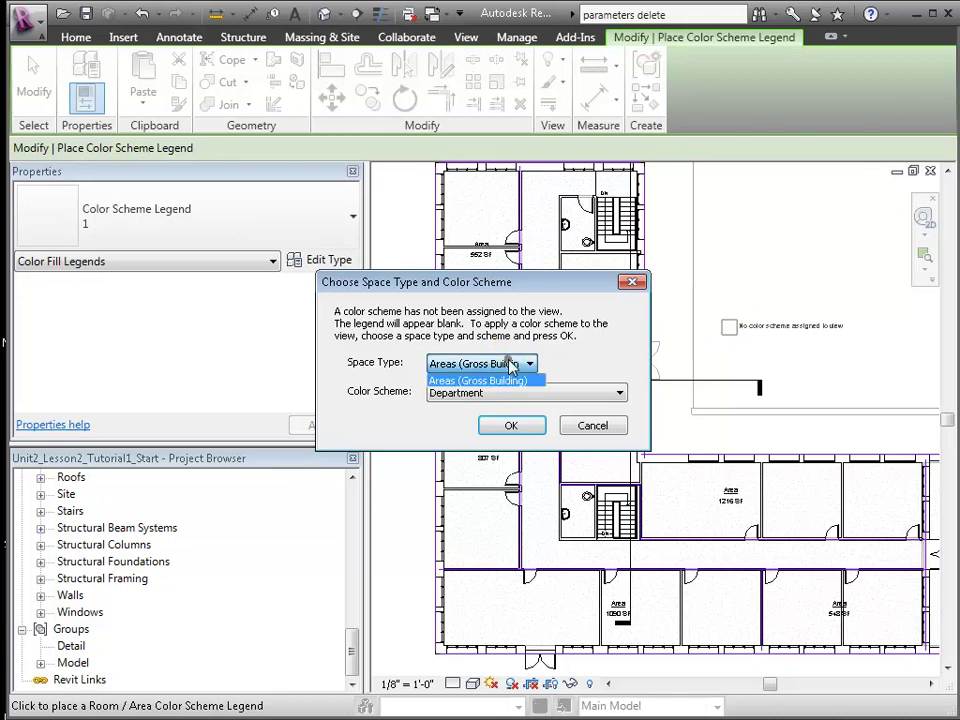
{"action": "left_click", "coordinate": [512, 365]}
{"action": "left_click", "coordinate": [507, 393]}
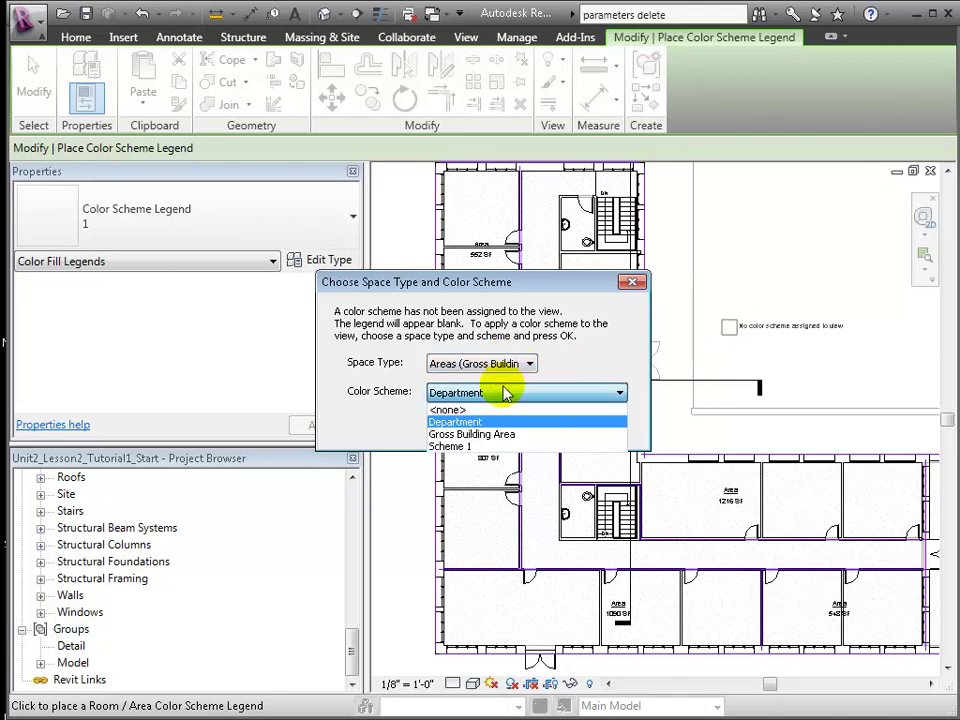
{"action": "left_click", "coordinate": [507, 393]}
{"action": "left_click", "coordinate": [512, 426]}
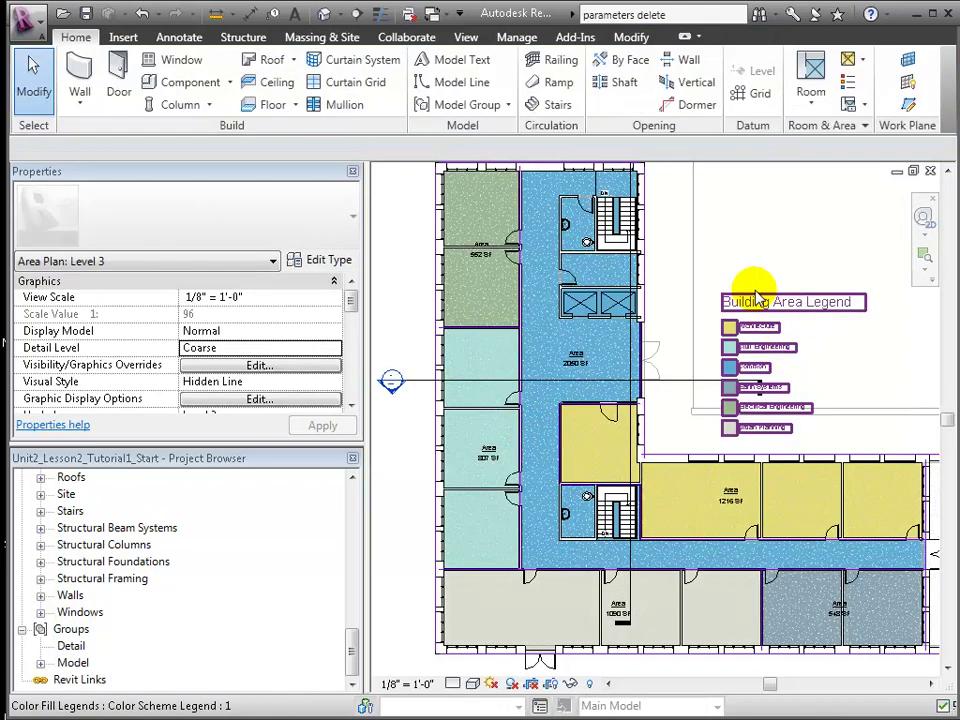
Move the Building Area Legend up and slightly west in the open space beside the building.
{"action": "left_click", "coordinate": [698, 320]}
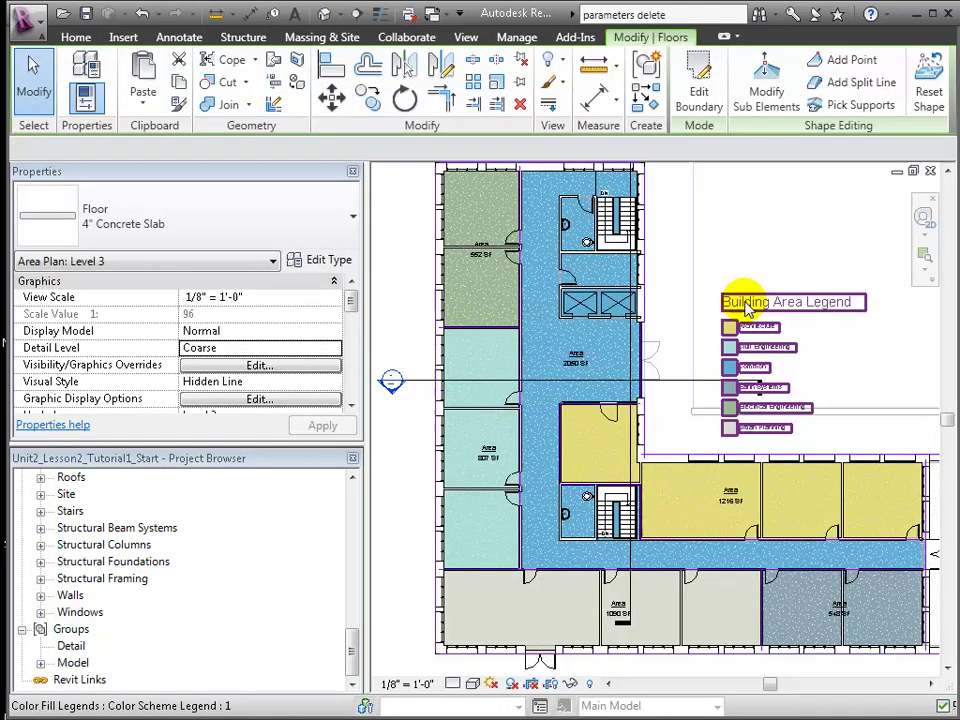
{"action": "left_click_drag", "start_coordinate": [730, 301], "coordinate": [701, 251]}
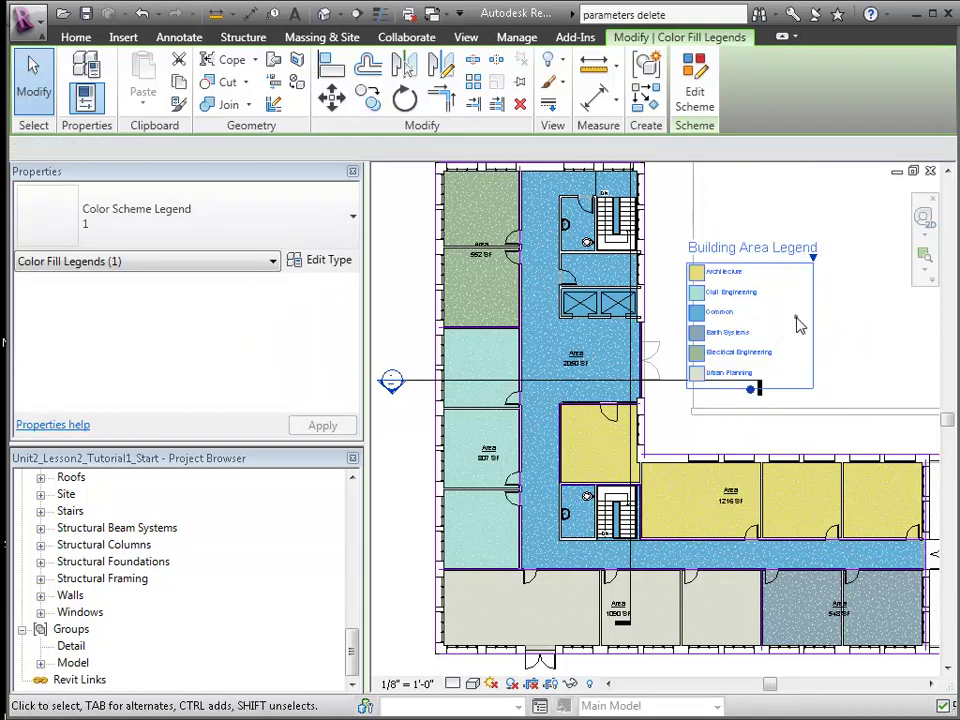
{"action": "key", "text": "Escape"}
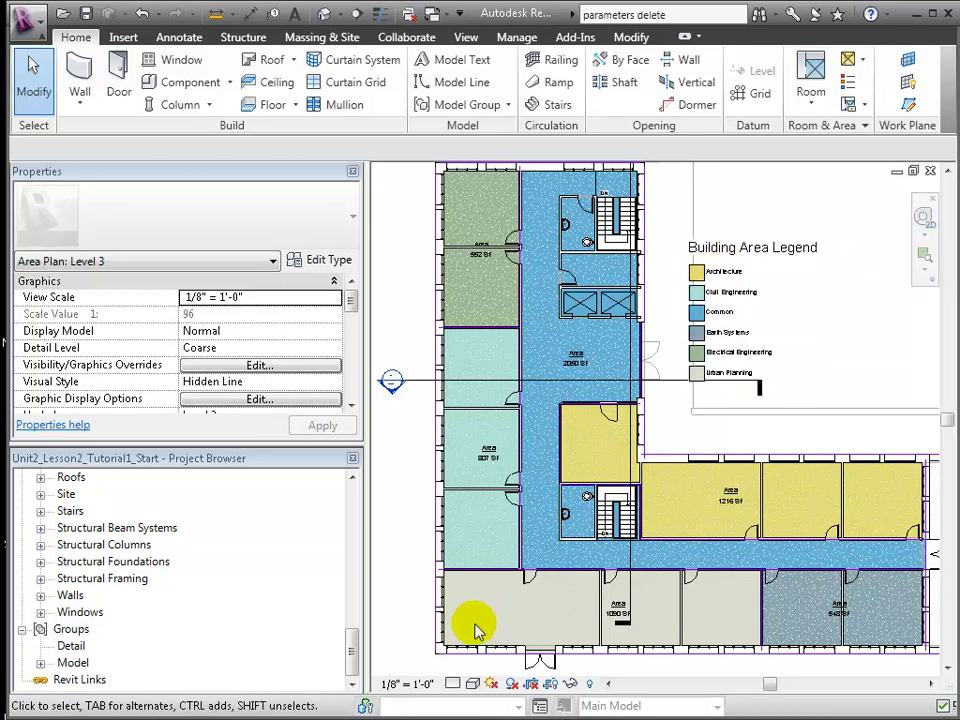
Set the area plan's view scale to 1/16" = 1'-0".
{"action": "left_click", "coordinate": [402, 684]}
{"action": "left_click", "coordinate": [432, 373]}
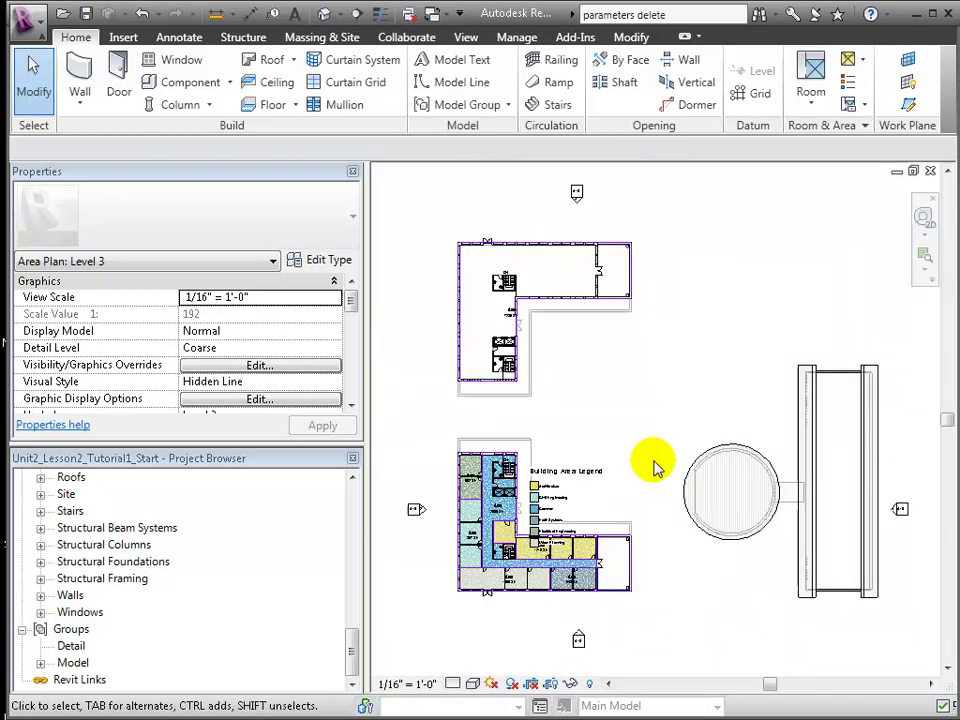
{"action": "scroll", "coordinate": [621, 503], "scroll_direction": "up", "scroll_amount": 5}
{"action": "scroll", "coordinate": [583, 318], "scroll_direction": "down", "scroll_amount": 1}
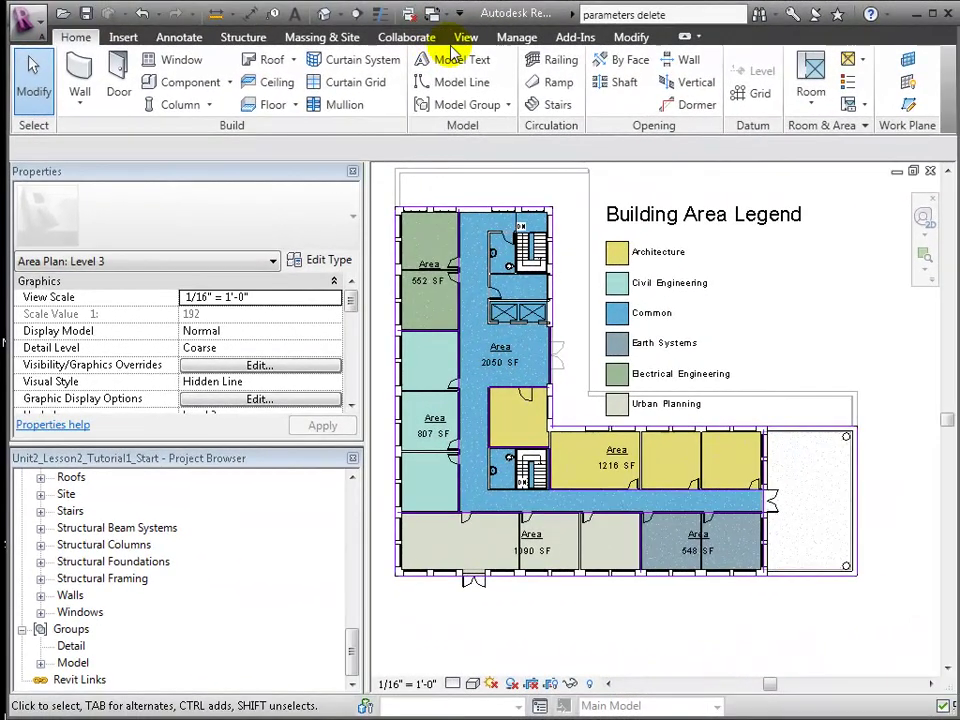
Start a new schedule for the Areas (Gross Building) category, keeping the name Area Schedule (Gross Building).
{"action": "left_click", "coordinate": [752, 70]}
{"action": "left_click", "coordinate": [530, 104]}
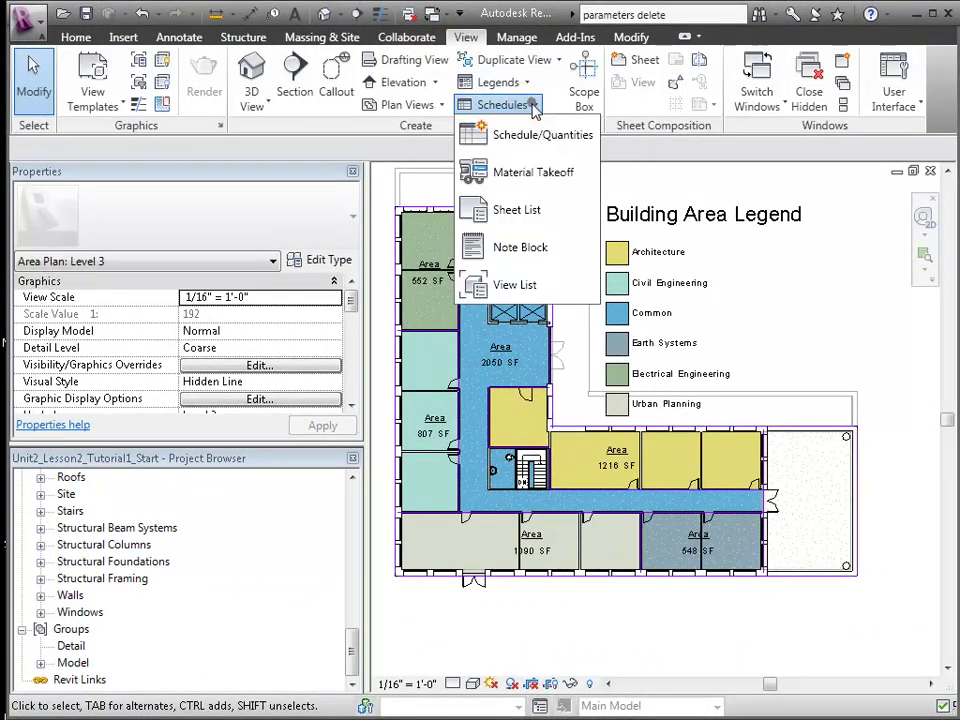
{"action": "left_click", "coordinate": [540, 137]}
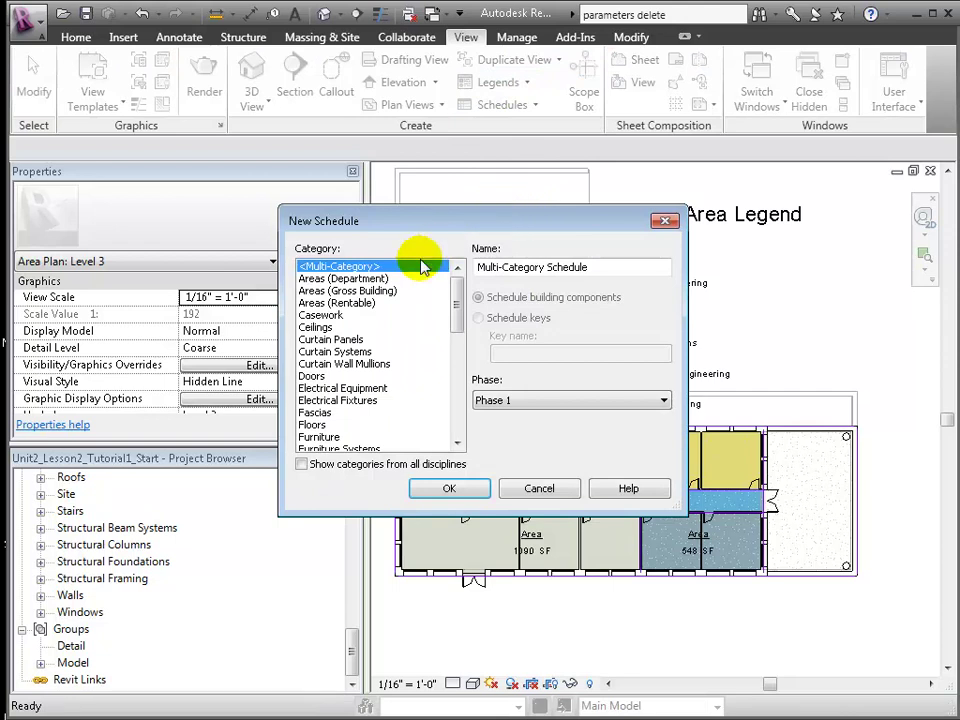
{"action": "left_click", "coordinate": [356, 291]}
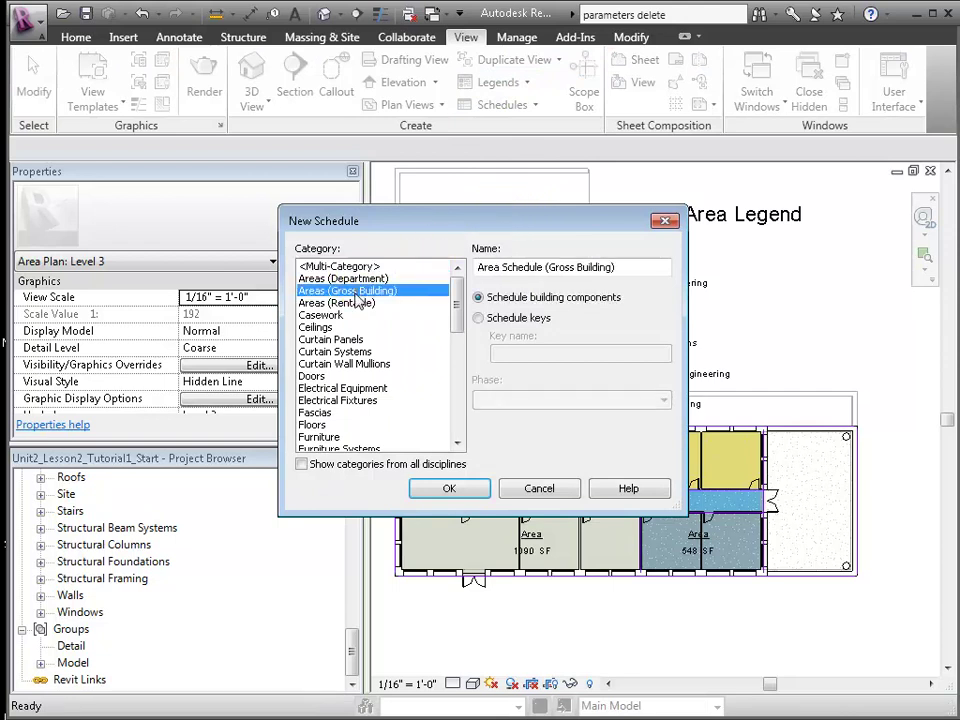
{"action": "left_click", "coordinate": [440, 490]}
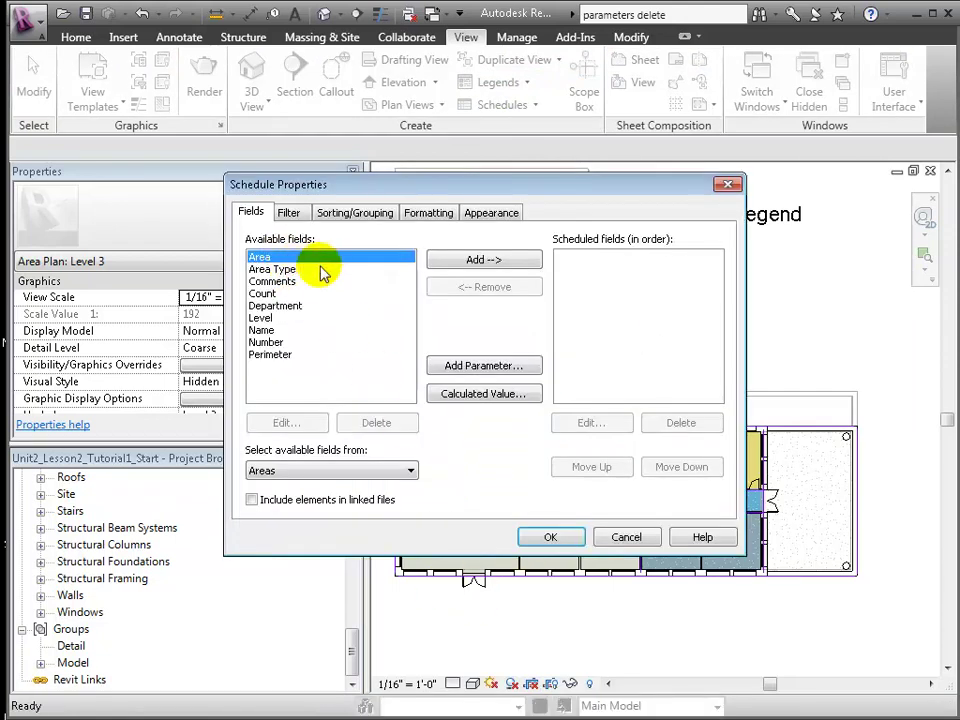
Add the Area, Department, Level and Perimeter fields to the schedule.
{"action": "left_click", "coordinate": [279, 306], "text": "ctrl"}
{"action": "left_click", "coordinate": [275, 318], "text": "ctrl"}
{"action": "left_click", "coordinate": [269, 354], "text": "ctrl"}
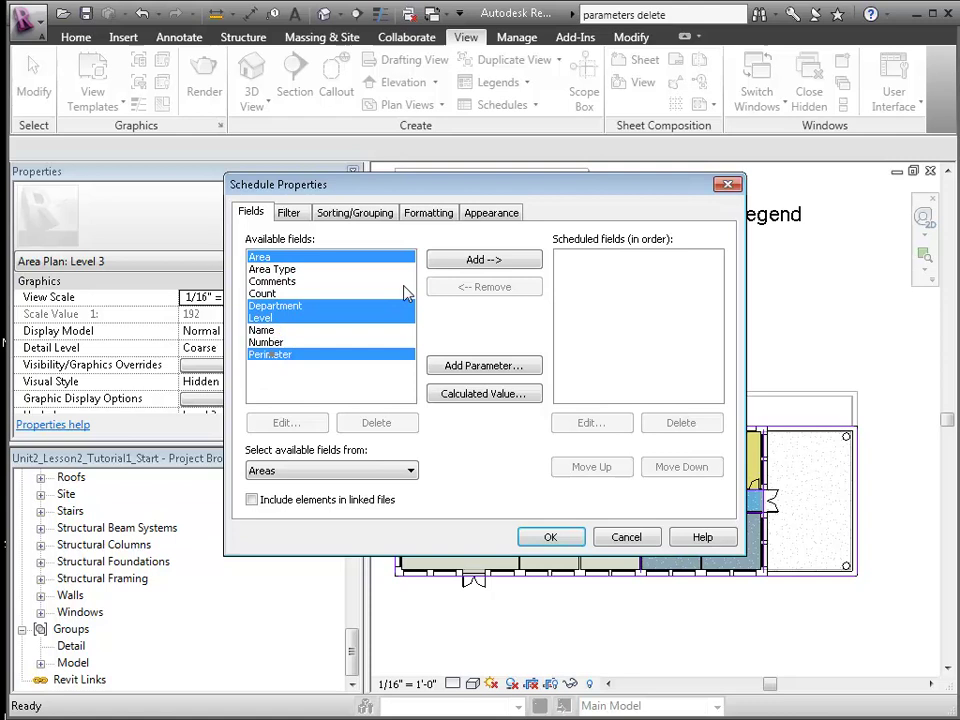
{"action": "left_click", "coordinate": [470, 262]}
Sort the schedule by Department in ascending order, with a header, a footer showing title, count and totals, and a blank line.
{"action": "left_click", "coordinate": [355, 212]}
{"action": "left_click", "coordinate": [365, 245]}
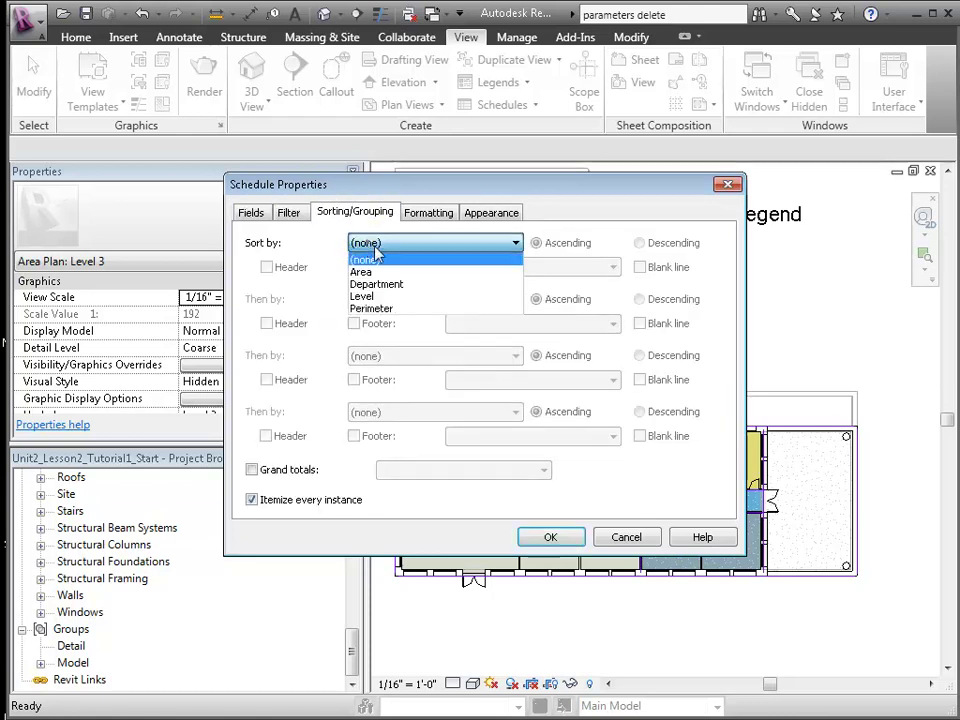
{"action": "left_click", "coordinate": [380, 281]}
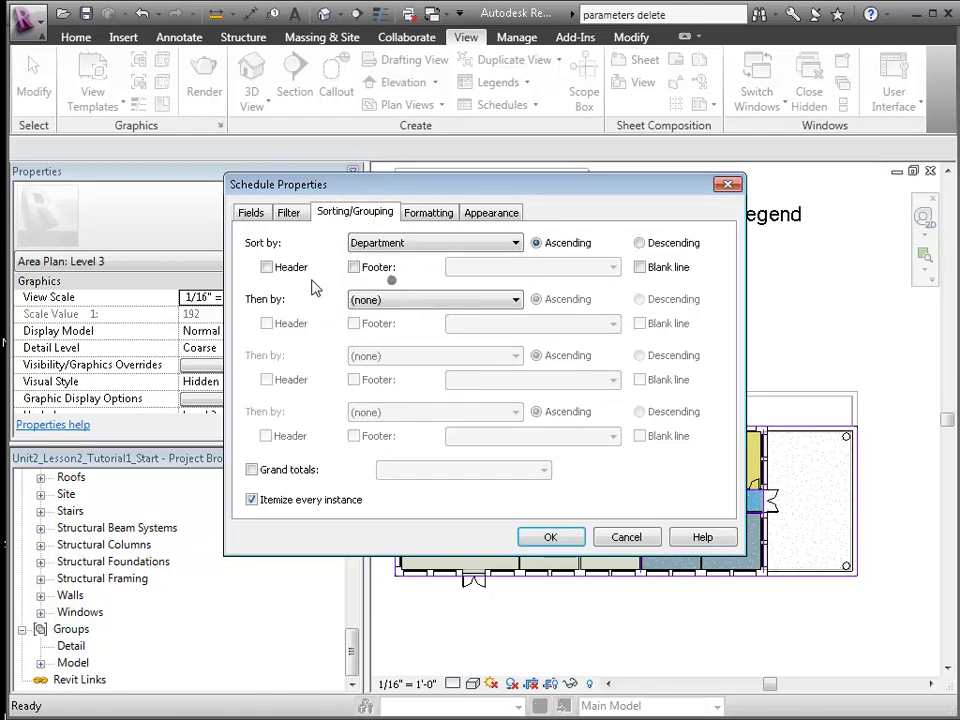
{"action": "left_click", "coordinate": [362, 269]}
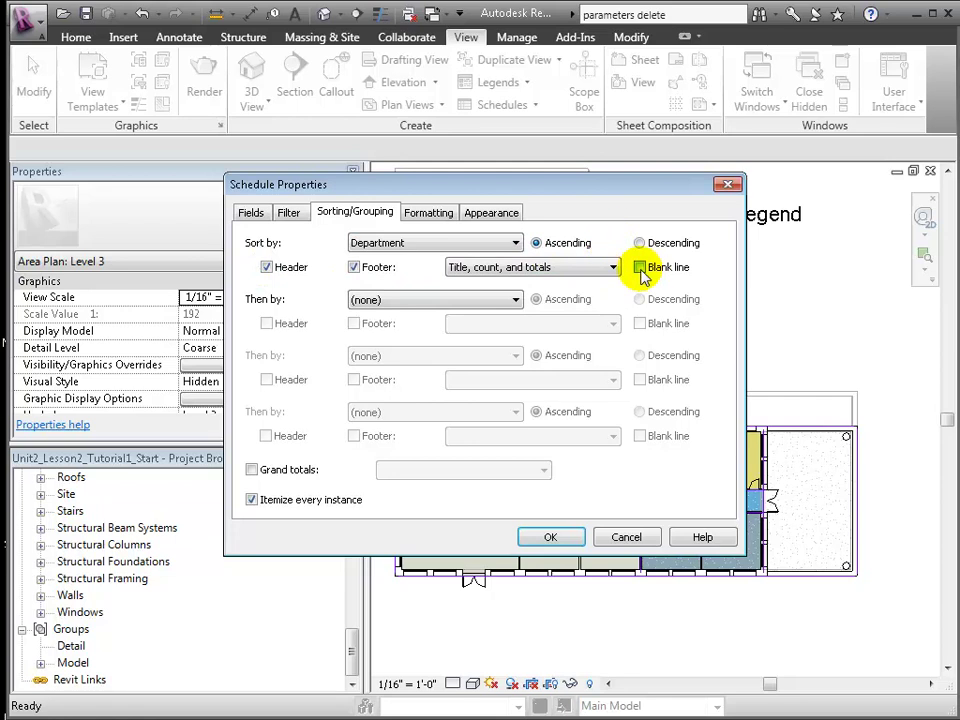
{"action": "left_click", "coordinate": [440, 300]}
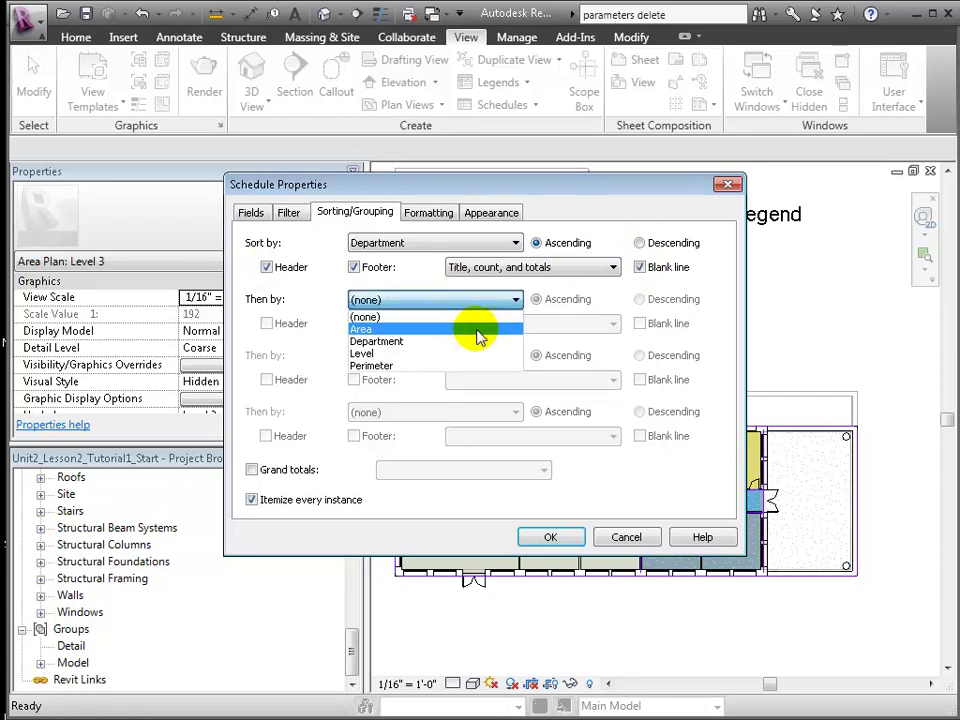
{"action": "left_click", "coordinate": [474, 304]}
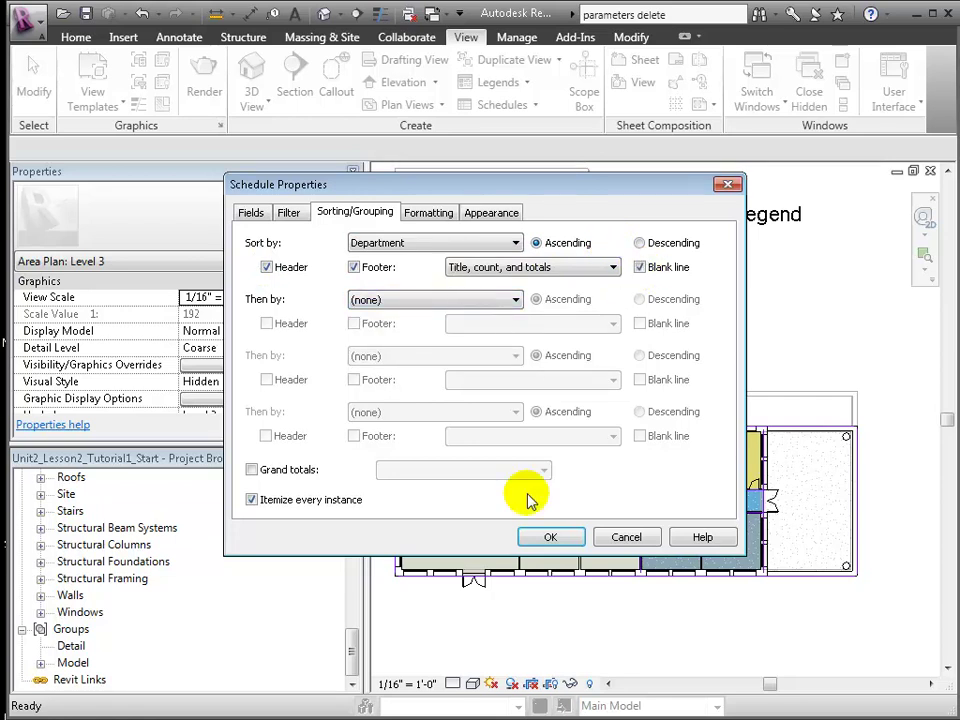
Right-align the Area and Level fields and generate the schedule.
{"action": "left_click", "coordinate": [428, 216]}
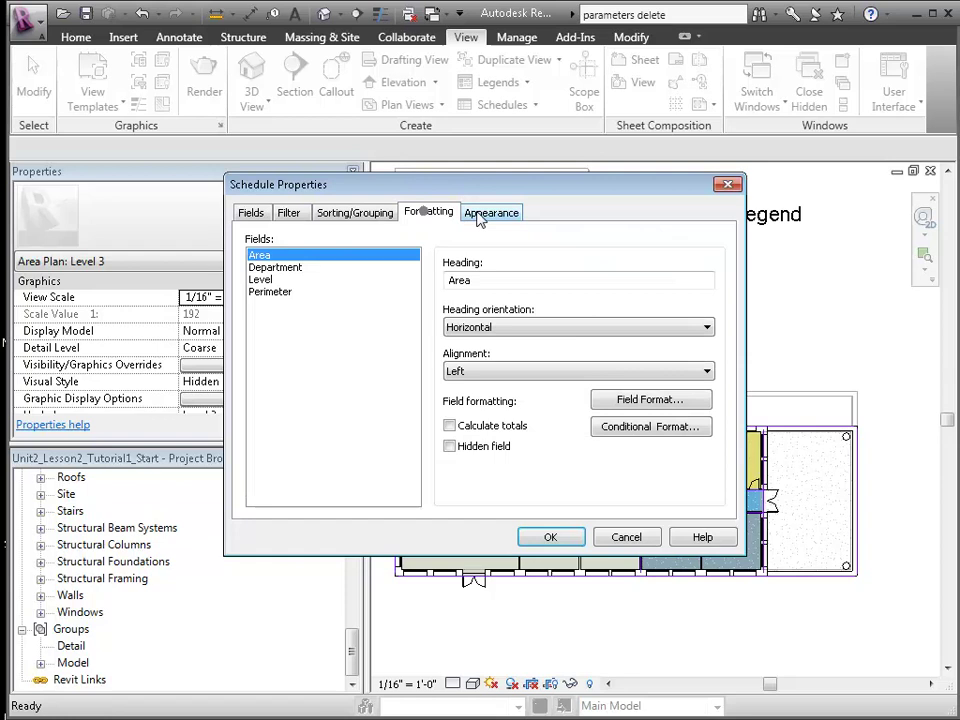
{"action": "left_click", "coordinate": [665, 379]}
{"action": "left_click", "coordinate": [671, 411]}
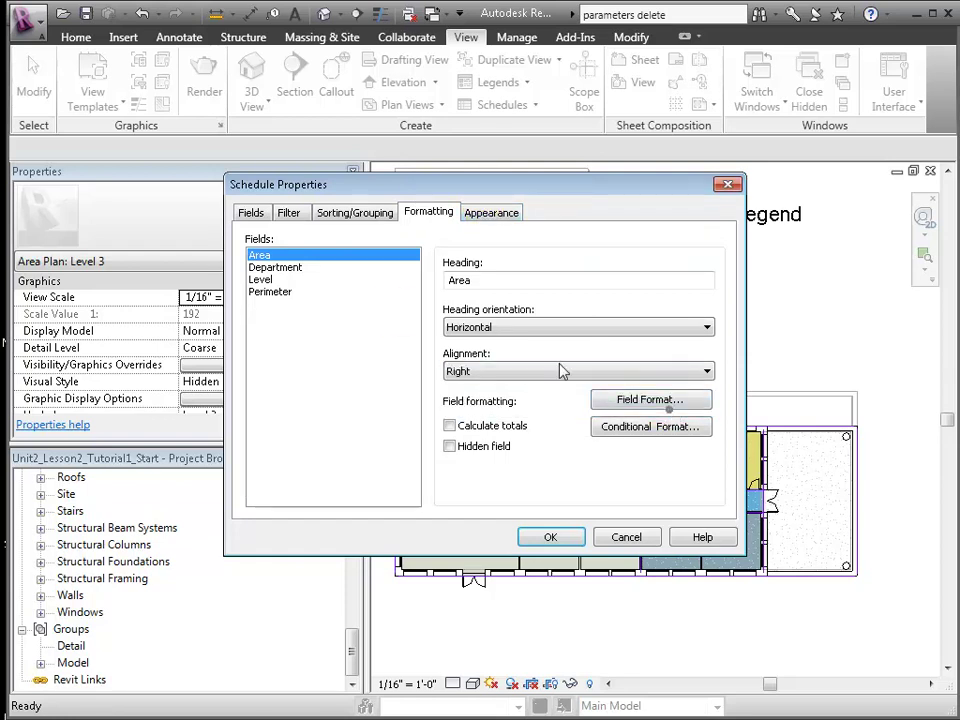
{"action": "left_click", "coordinate": [265, 280]}
{"action": "left_click", "coordinate": [645, 371]}
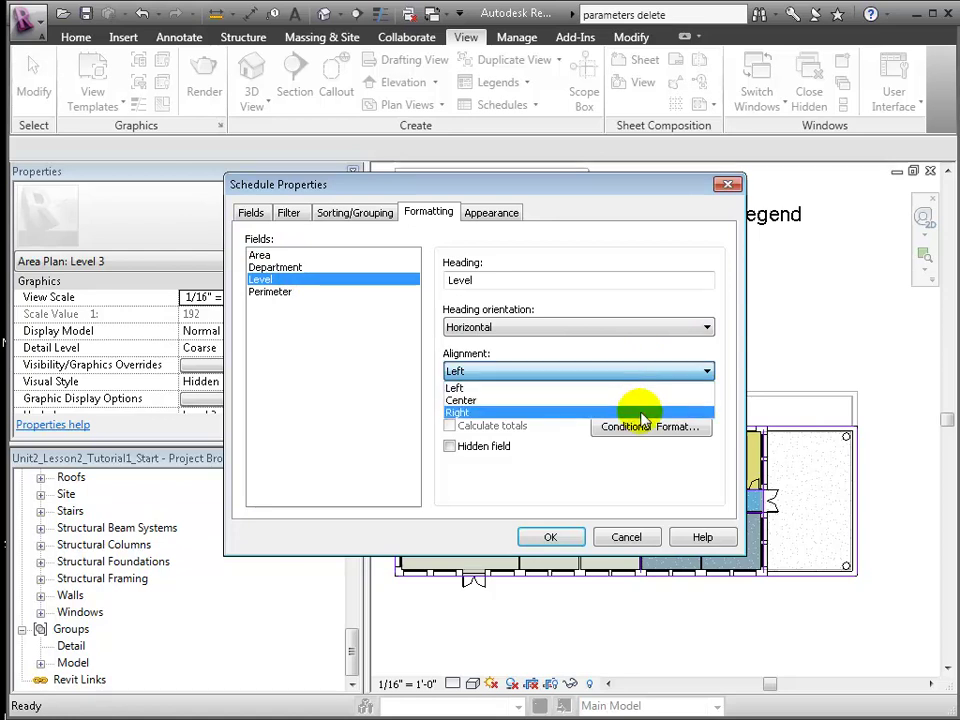
{"action": "left_click", "coordinate": [638, 411]}
{"action": "left_click", "coordinate": [491, 213]}
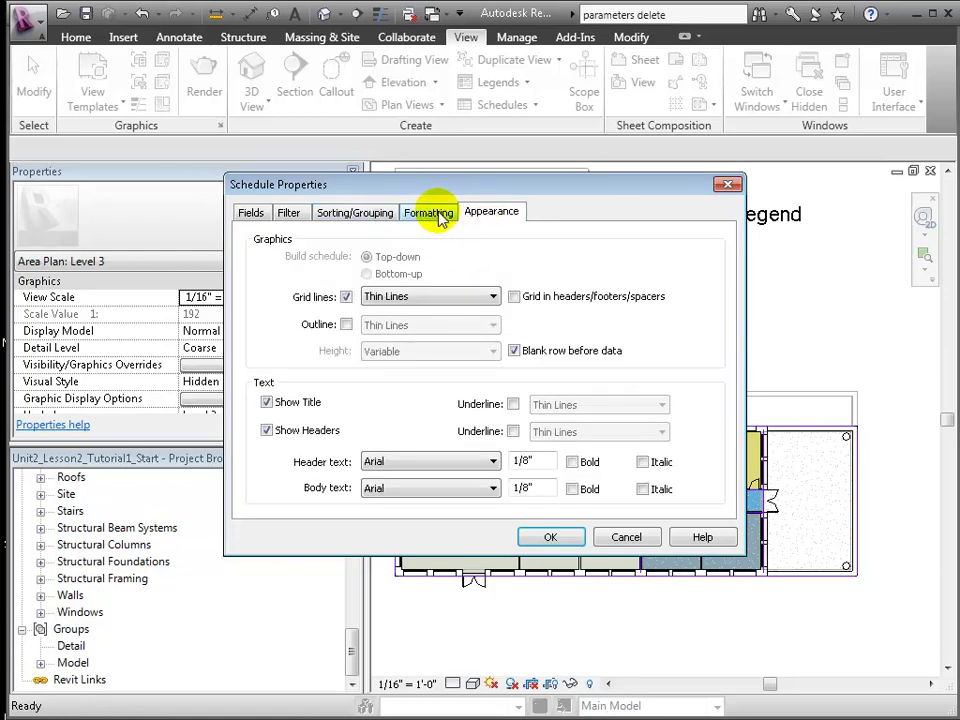
{"action": "left_click", "coordinate": [428, 213]}
{"action": "left_click", "coordinate": [549, 538]}
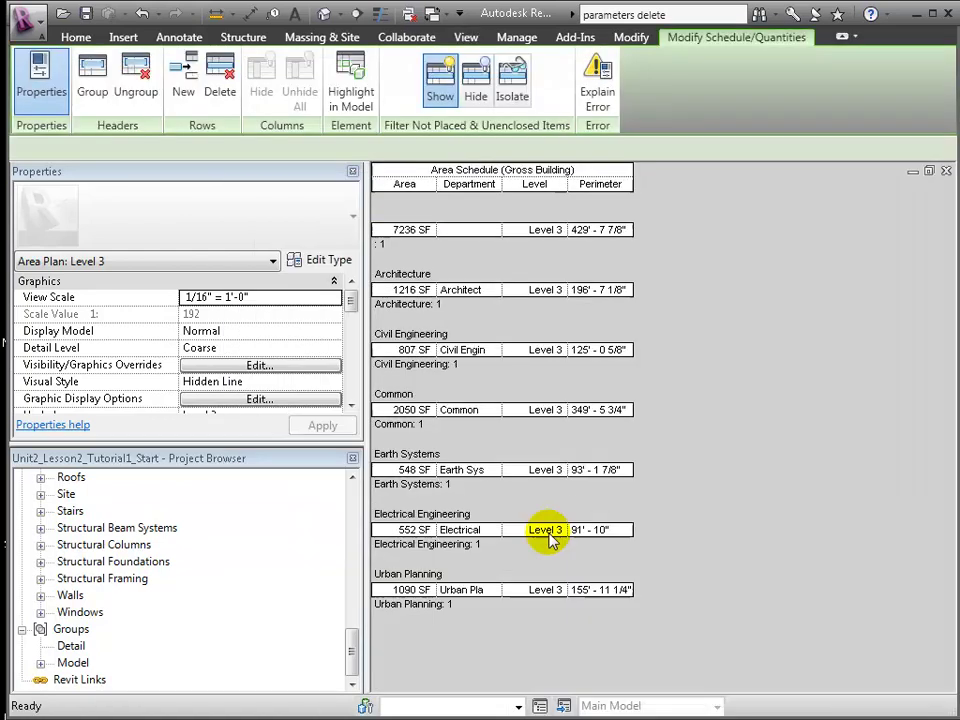
Create a new sheet in the project using the D 22 x 34 Horizontal title block.
{"action": "left_click", "coordinate": [77, 494]}
{"action": "right_click", "coordinate": [72, 496]}
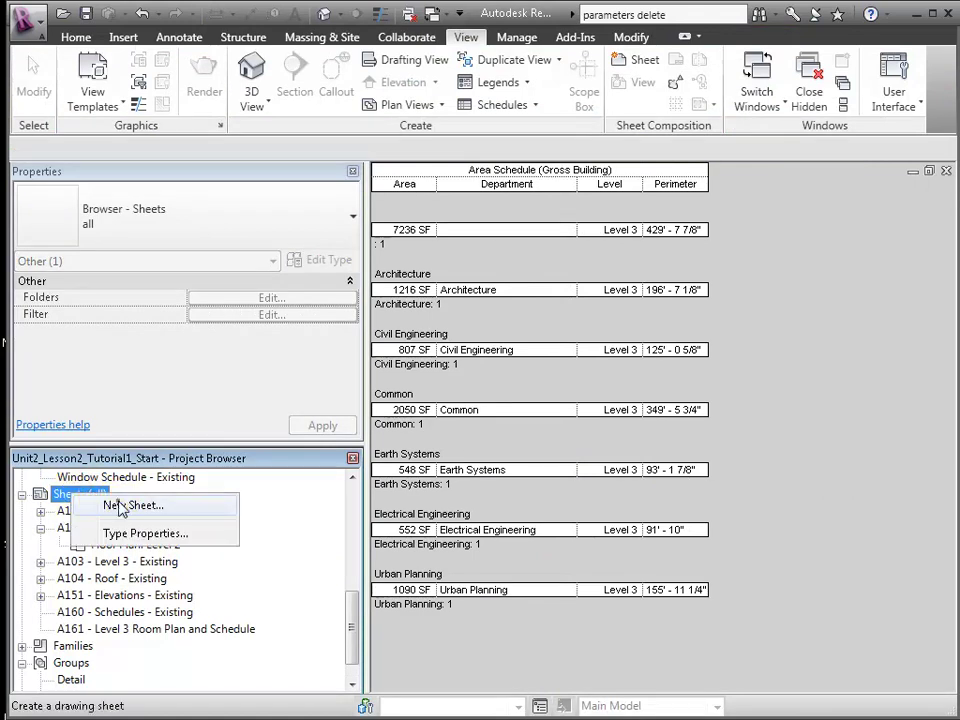
{"action": "left_click", "coordinate": [111, 508]}
{"action": "left_click", "coordinate": [531, 580]}
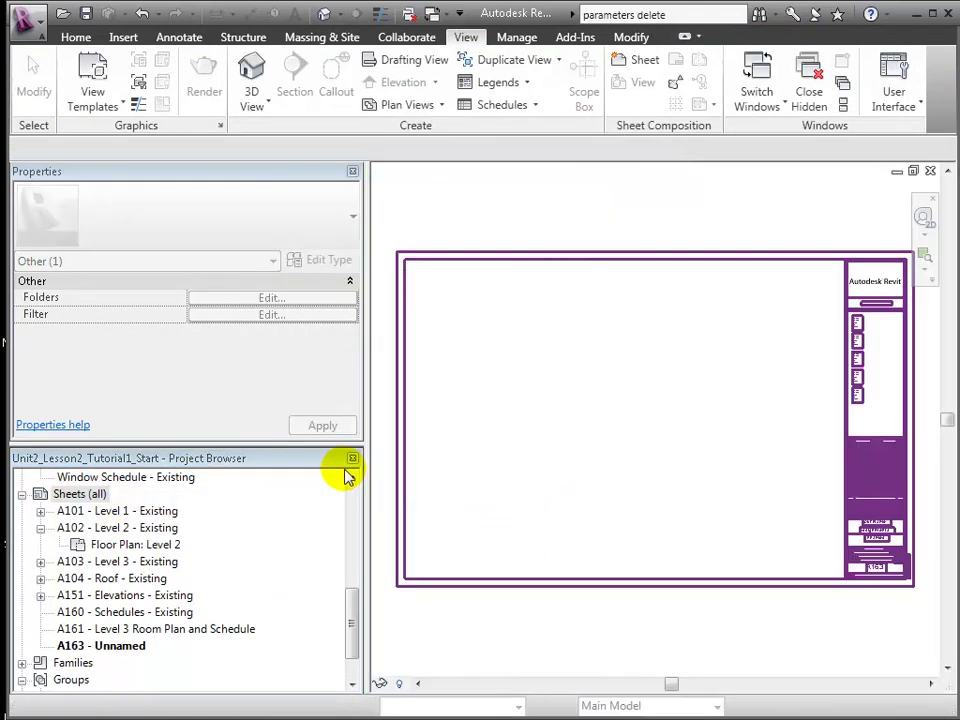
Rename sheet A163 as Level 3 Area Plan and Schedule.
{"action": "left_click", "coordinate": [133, 647]}
{"action": "right_click", "coordinate": [133, 650]}
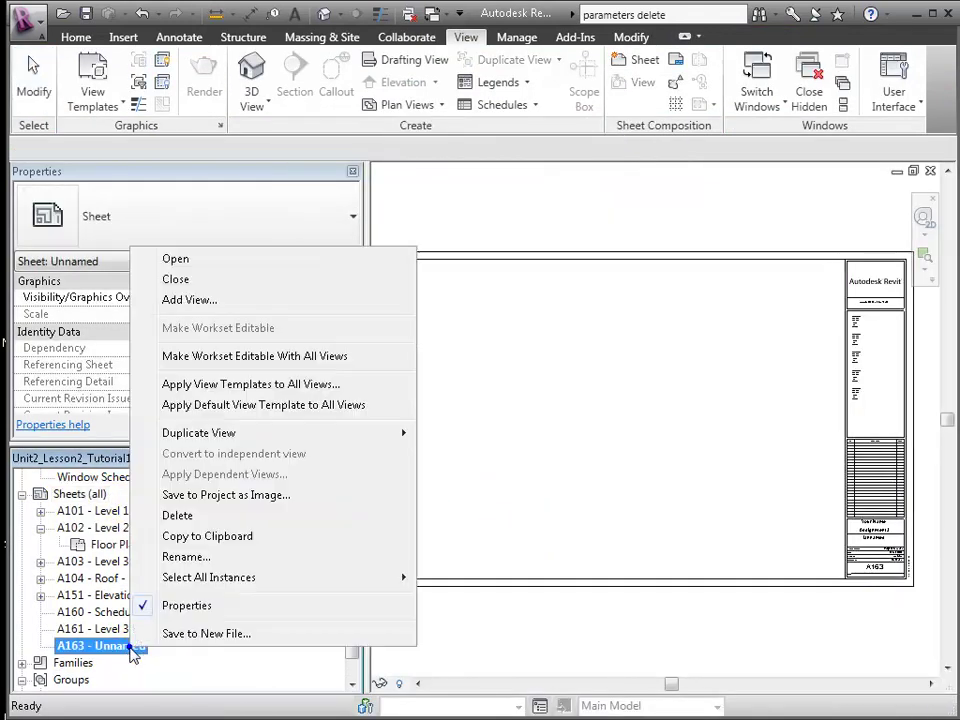
{"action": "left_click", "coordinate": [193, 559]}
{"action": "type", "text": "Level 3 Area Plan and Schedule"}
{"action": "key", "text": "Return"}
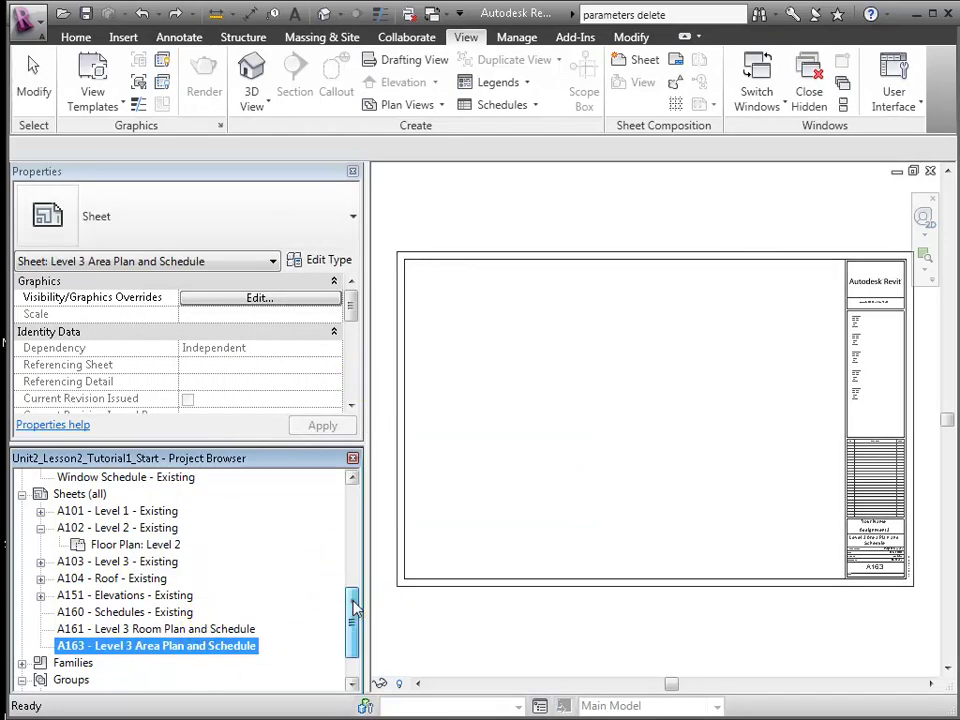
Place the Level 3 gross building area plan on sheet A163, against the drawing area's lower-left corner.
{"action": "left_click_drag", "start_coordinate": [354, 604], "coordinate": [354, 500]}
{"action": "left_click", "coordinate": [93, 594]}
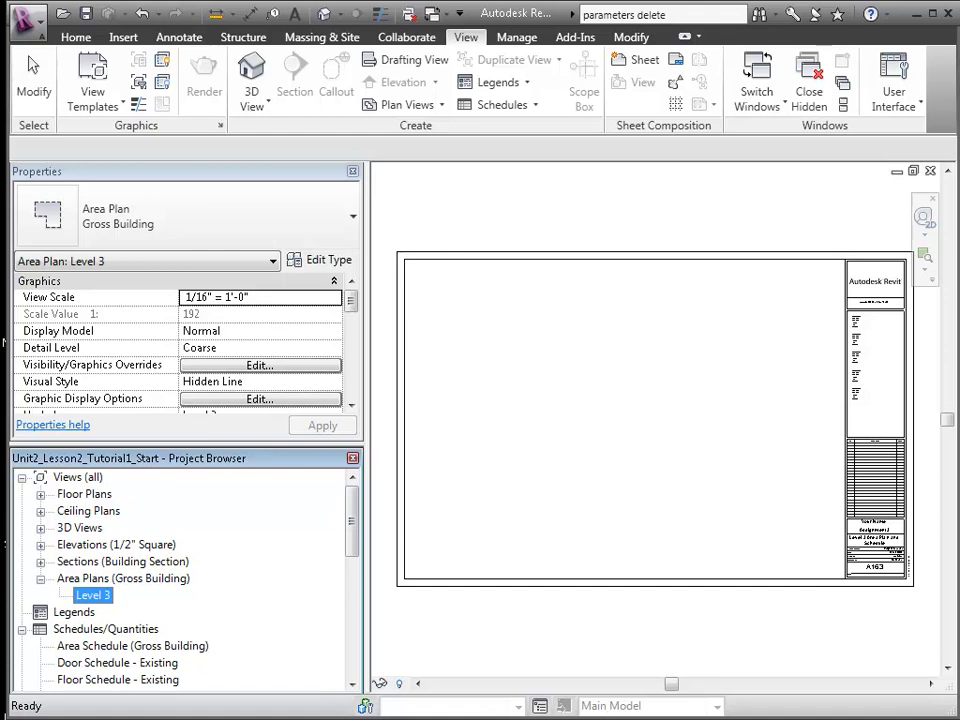
{"action": "left_click_drag", "start_coordinate": [93, 594], "coordinate": [502, 310]}
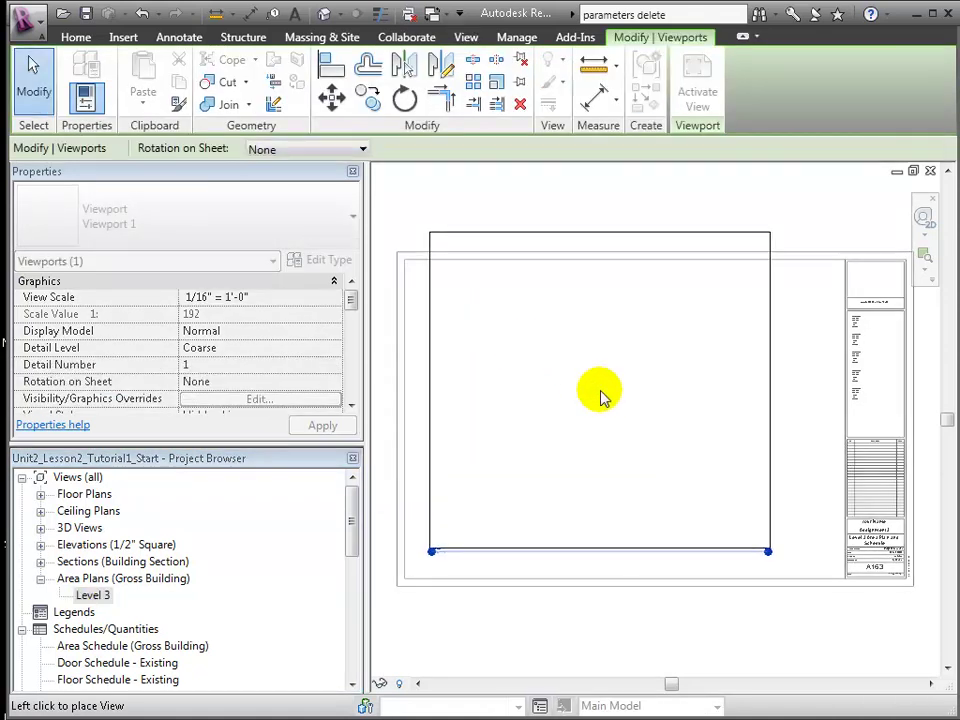
{"action": "left_click", "coordinate": [578, 422]}
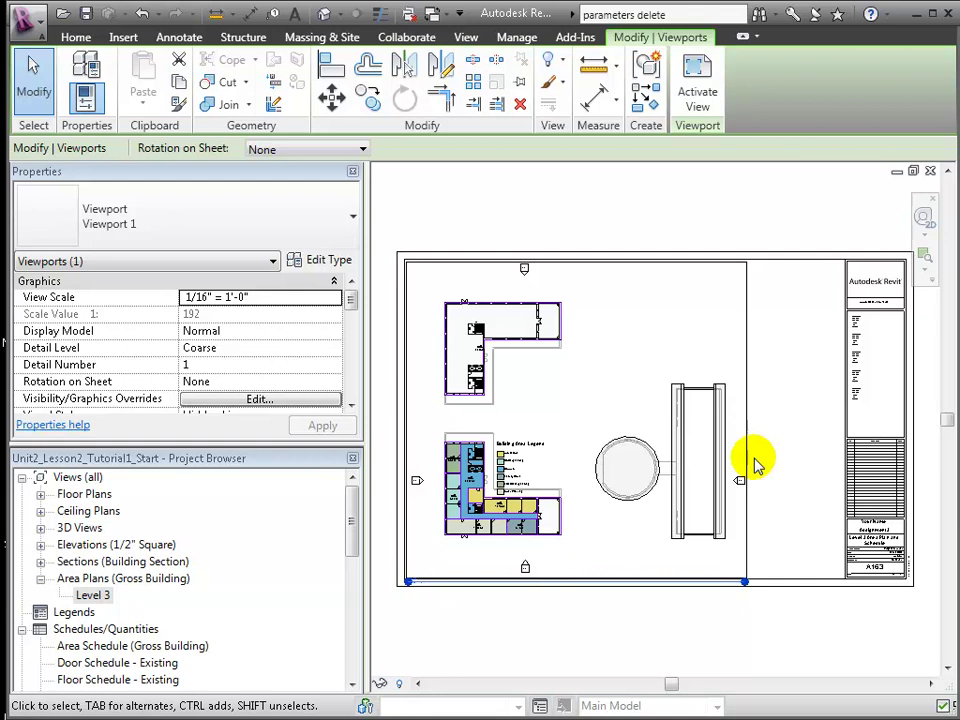
Activate the placed Level 3 view and shrink its crop region to fit around the colored building and its legend.
{"action": "right_click", "coordinate": [746, 422]}
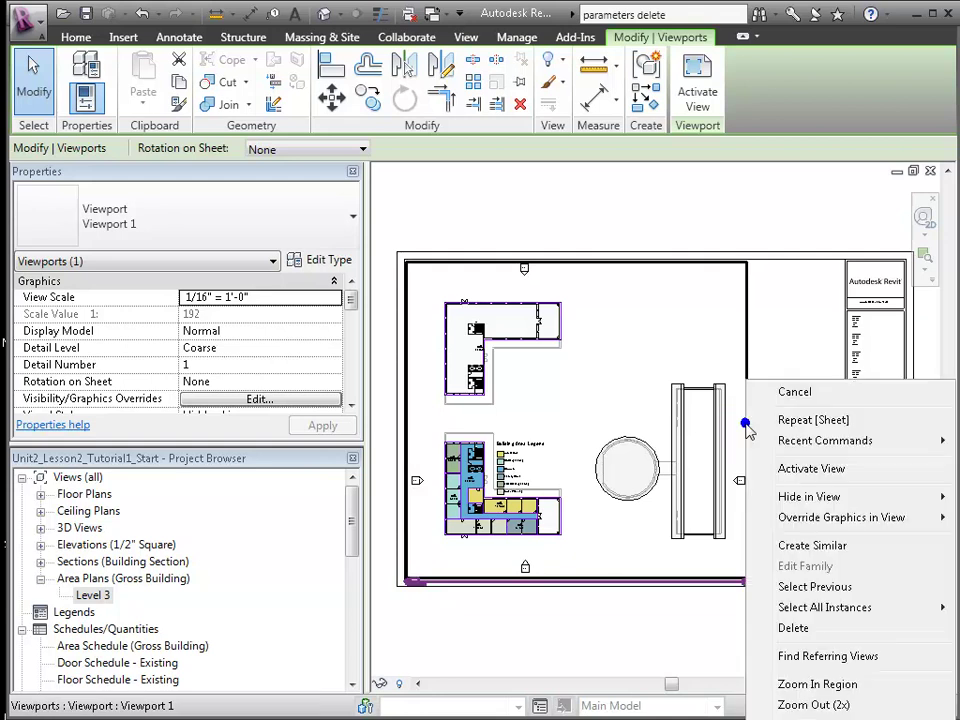
{"action": "left_click", "coordinate": [808, 468]}
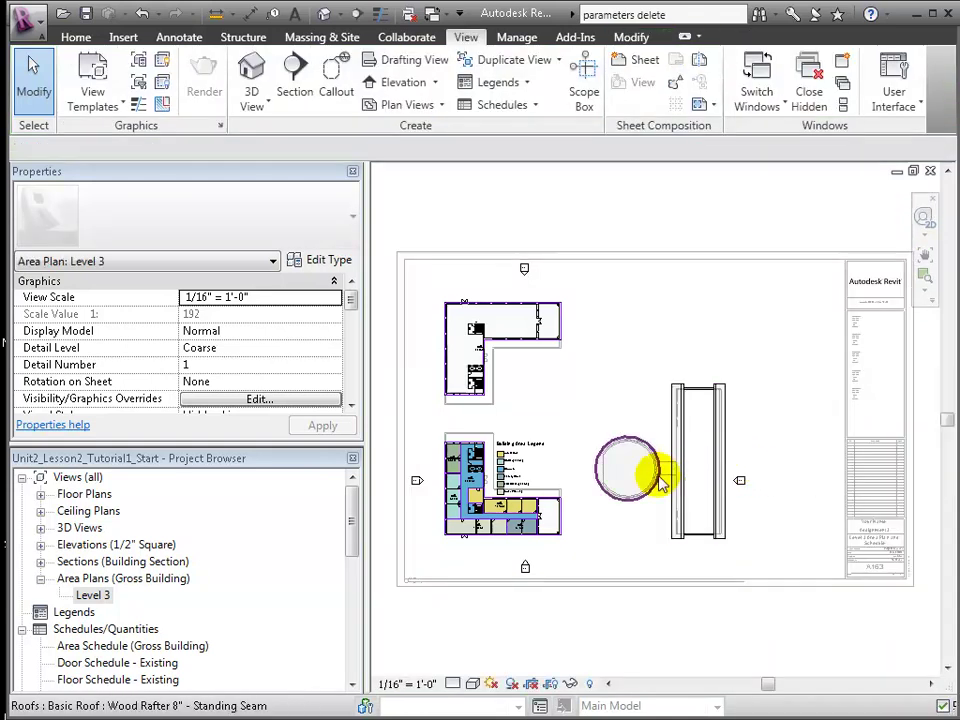
{"action": "left_click", "coordinate": [765, 403]}
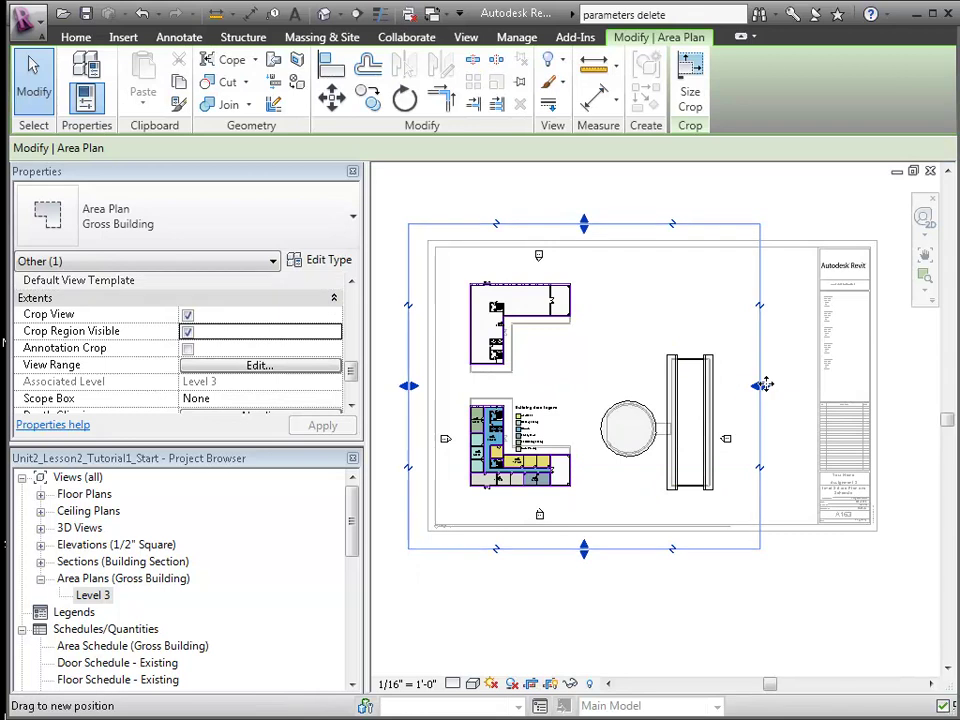
{"action": "left_click", "coordinate": [762, 388]}
{"action": "left_click_drag", "start_coordinate": [501, 546], "coordinate": [497, 508]}
{"action": "left_click_drag", "start_coordinate": [499, 224], "coordinate": [489, 514]}
Set the area plan's scale to 1/8" = 1'-0" and deactivate the view to return to the sheet.
{"action": "left_click", "coordinate": [406, 689]}
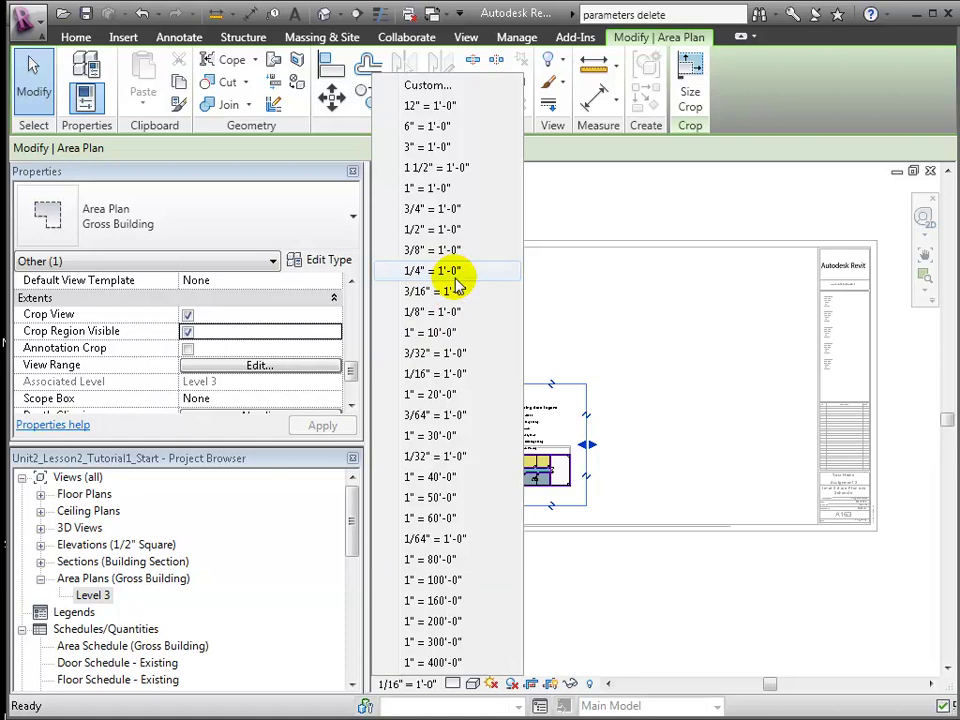
{"action": "left_click", "coordinate": [459, 311]}
{"action": "left_click", "coordinate": [457, 306]}
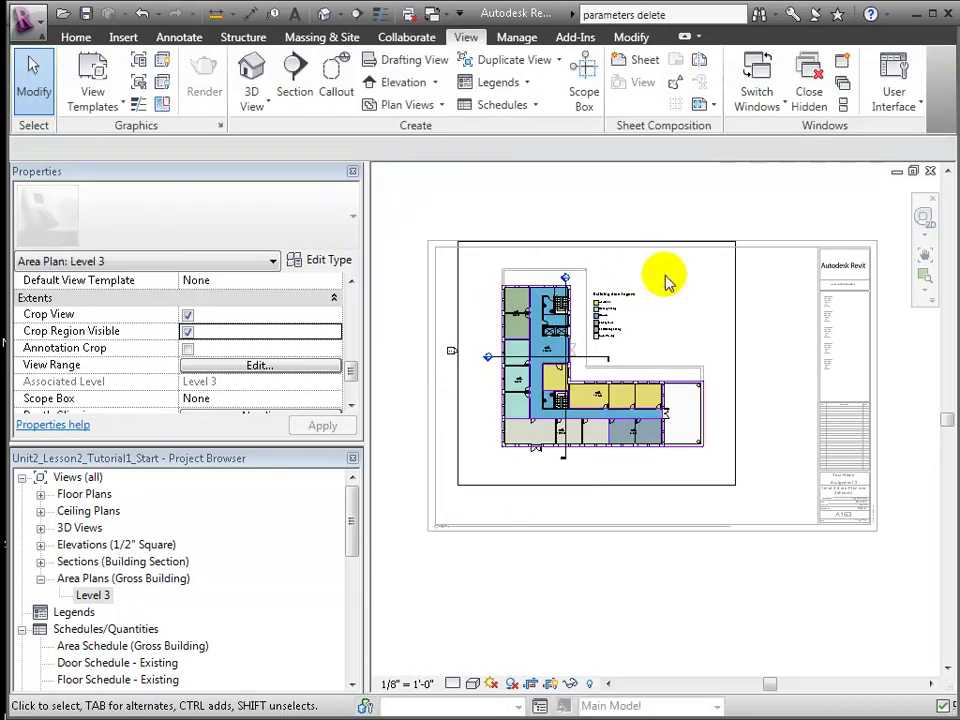
{"action": "right_click", "coordinate": [679, 489]}
{"action": "left_click", "coordinate": [728, 572]}
{"action": "left_click", "coordinate": [701, 381]}
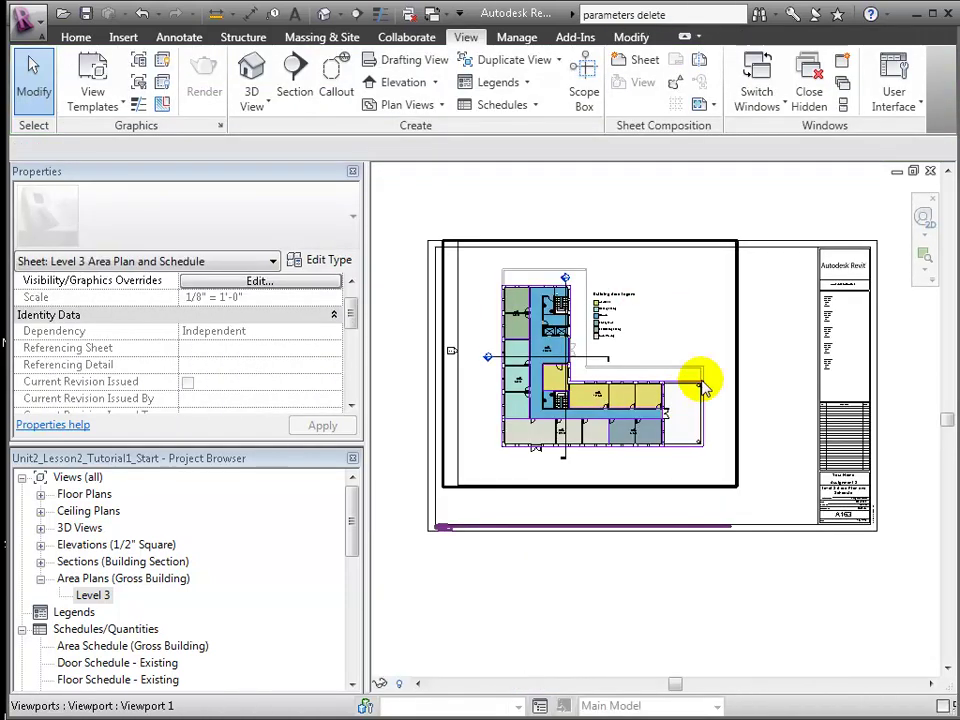
Reposition the plan viewport at the sheet's lower left and move its title line up beneath the building.
{"action": "left_click_drag", "start_coordinate": [740, 322], "coordinate": [701, 399]}
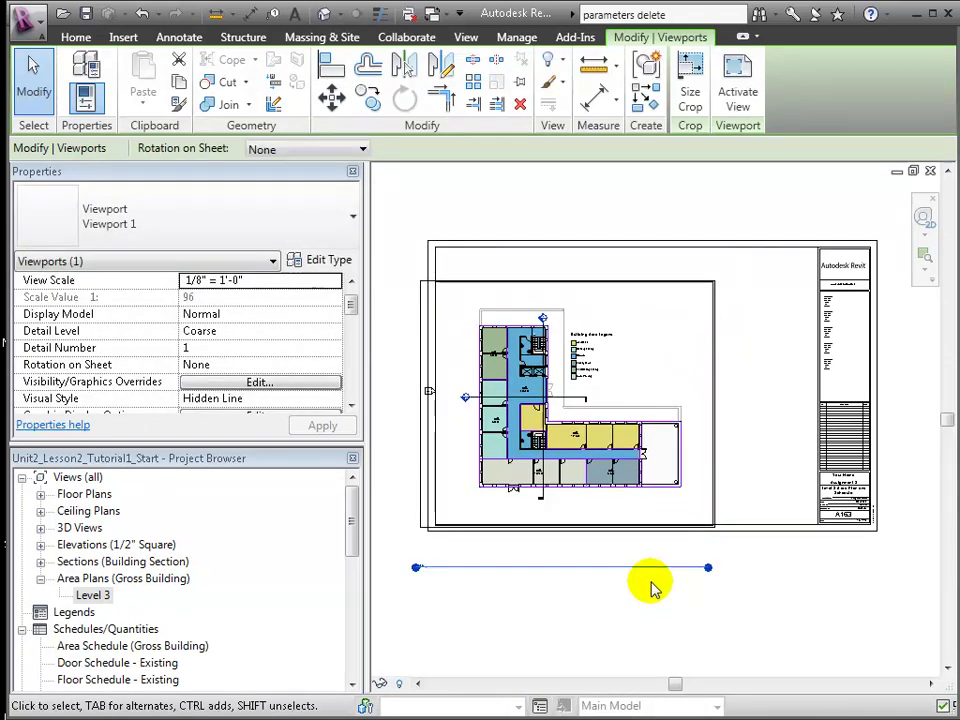
{"action": "left_click_drag", "start_coordinate": [655, 570], "coordinate": [684, 504]}
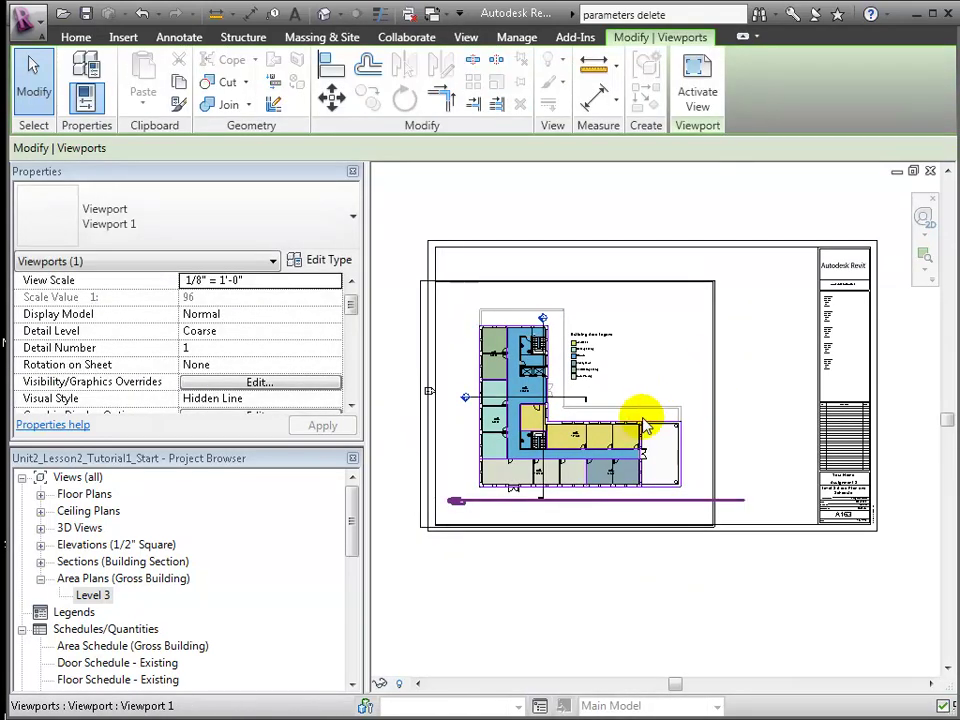
{"action": "left_click", "coordinate": [739, 253]}
{"action": "left_click_drag", "start_coordinate": [615, 407], "coordinate": [587, 403]}
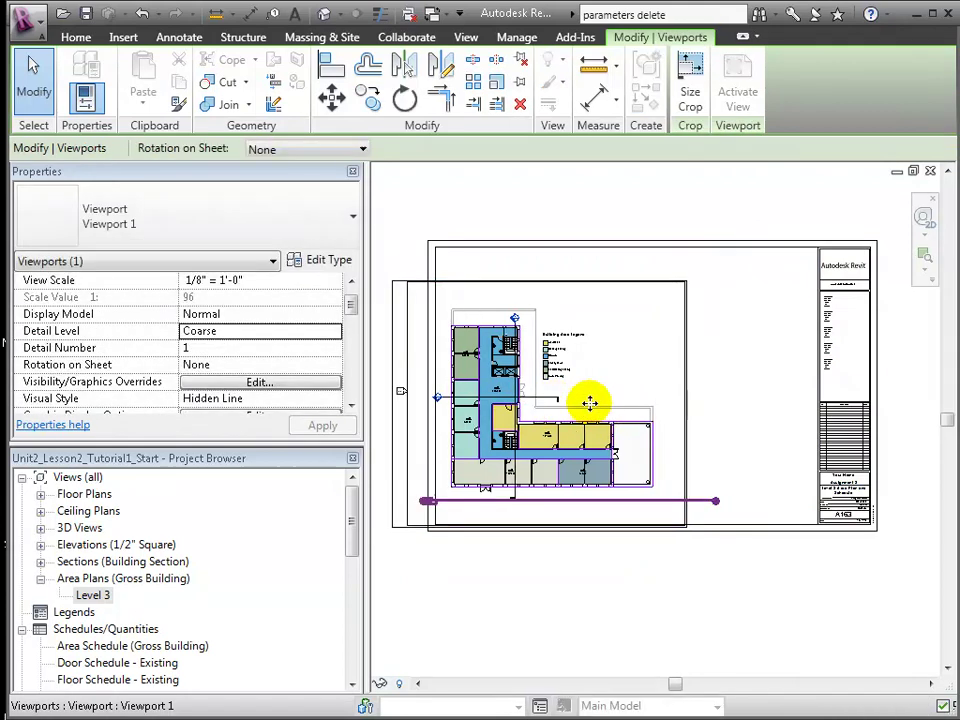
Activate the placed area plan, turn off Crop Region Visible, and deactivate the view.
{"action": "right_click", "coordinate": [663, 374]}
{"action": "left_click", "coordinate": [705, 467]}
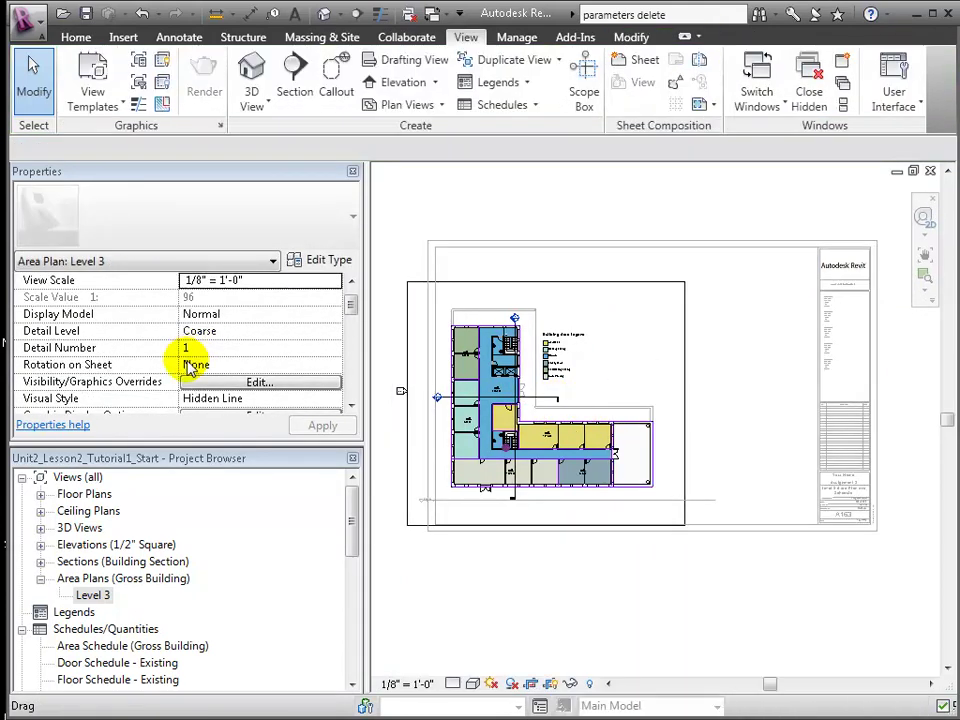
{"action": "scroll", "coordinate": [354, 375], "scroll_direction": "down", "scroll_amount": 6}
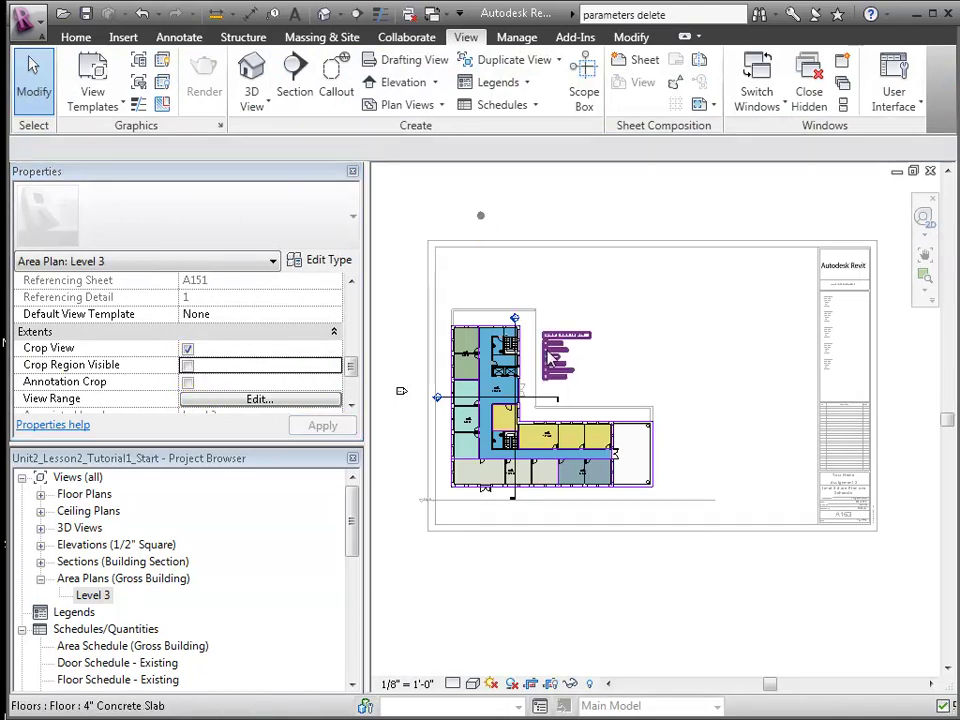
{"action": "double_click", "coordinate": [400, 450]}
Place Area Schedule (Gross Building) on the sheet beside the plan and widen its columns to fit their text.
{"action": "left_click", "coordinate": [86, 646]}
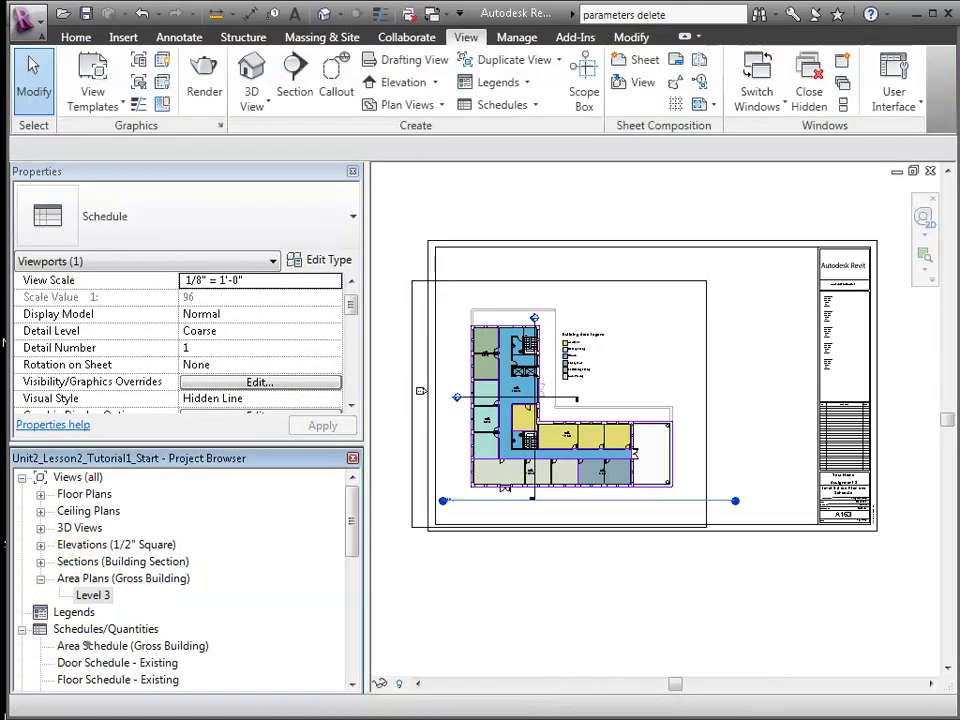
{"action": "left_click_drag", "start_coordinate": [86, 646], "coordinate": [693, 287]}
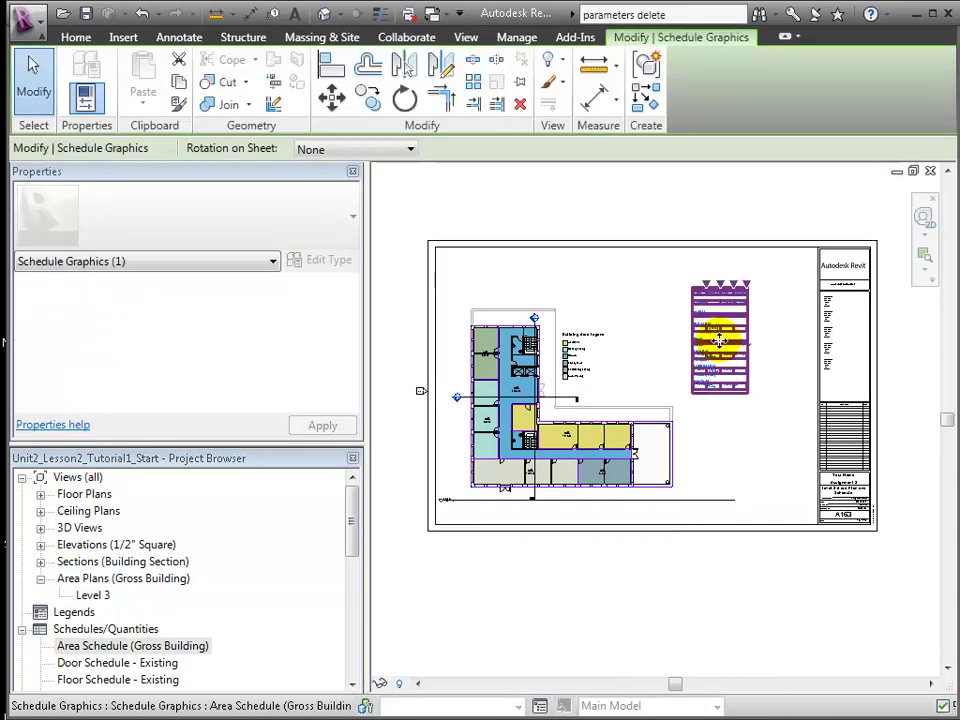
{"action": "scroll", "coordinate": [721, 330], "scroll_direction": "up", "scroll_amount": 5}
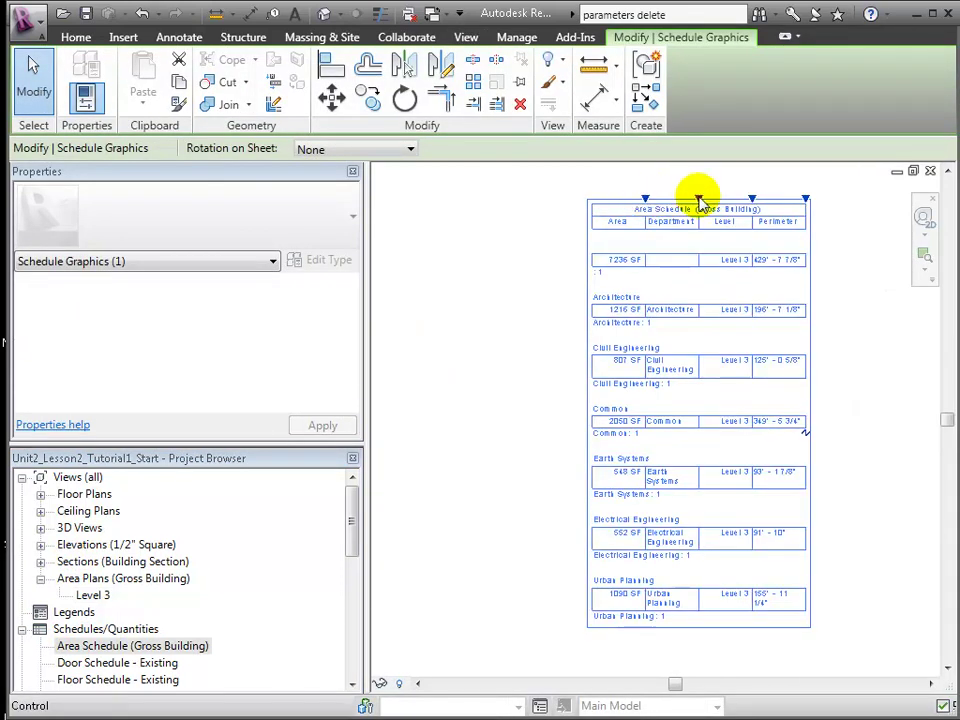
{"action": "left_click_drag", "start_coordinate": [696, 201], "coordinate": [886, 197]}
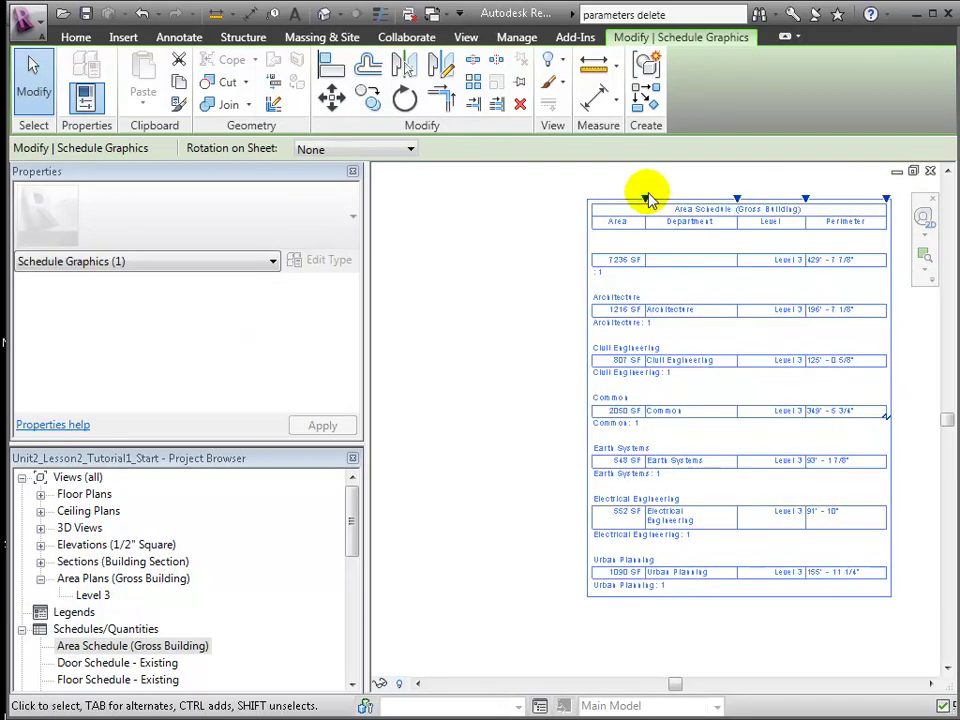
{"action": "left_click_drag", "start_coordinate": [643, 199], "coordinate": [676, 197]}
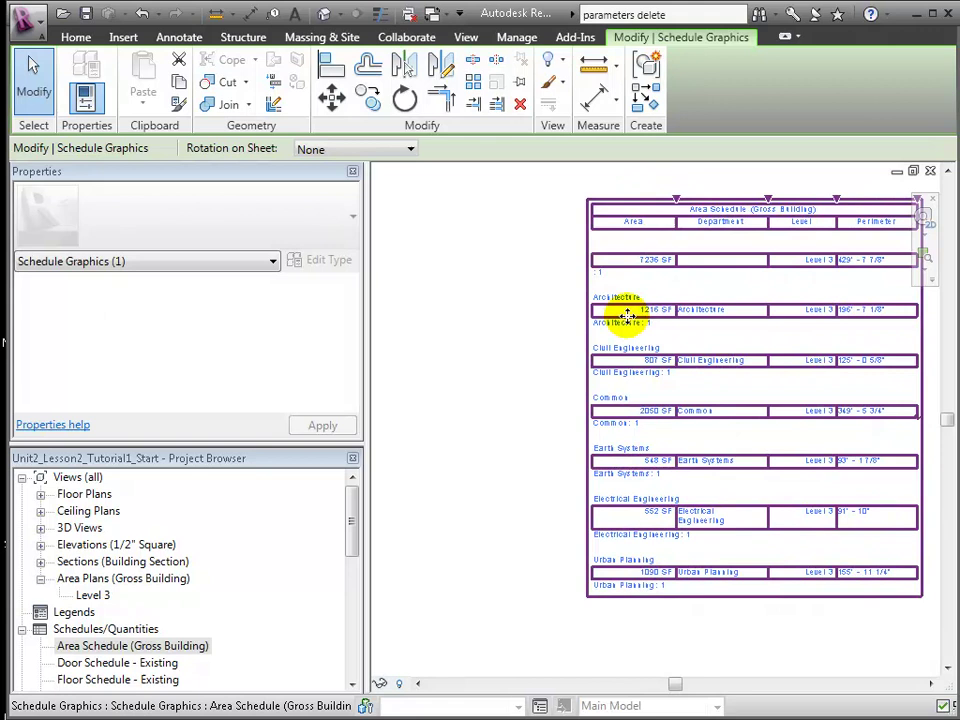
Open Area Schedule (Gross Building) and turn on Calculate totals for the Area field.
{"action": "scroll", "coordinate": [664, 197], "scroll_direction": "down", "scroll_amount": 2}
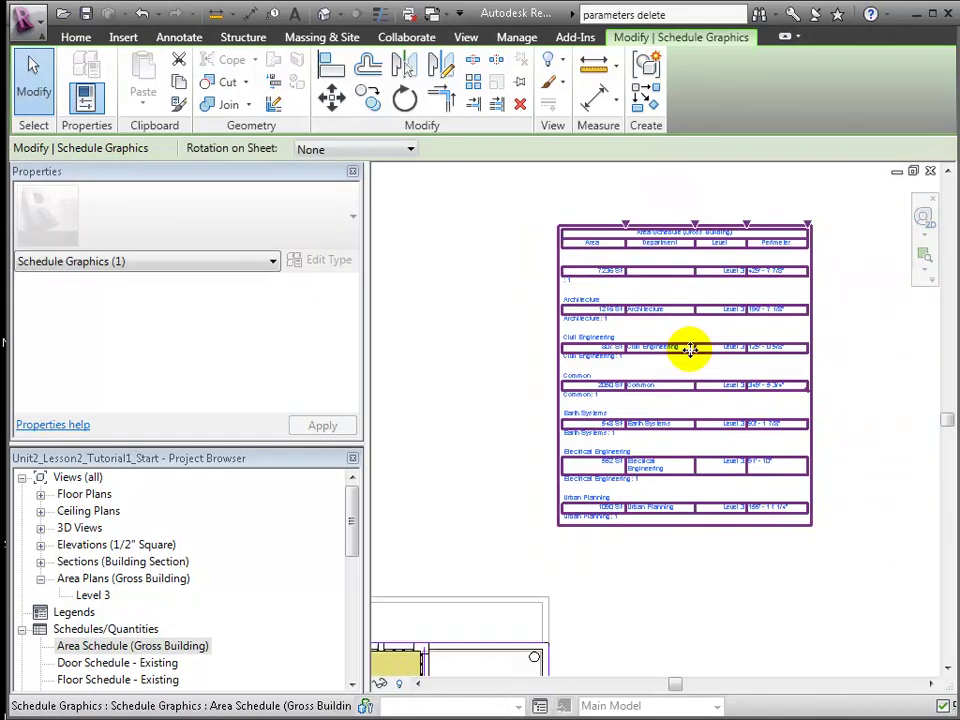
{"action": "scroll", "coordinate": [698, 362], "scroll_direction": "down", "scroll_amount": 4}
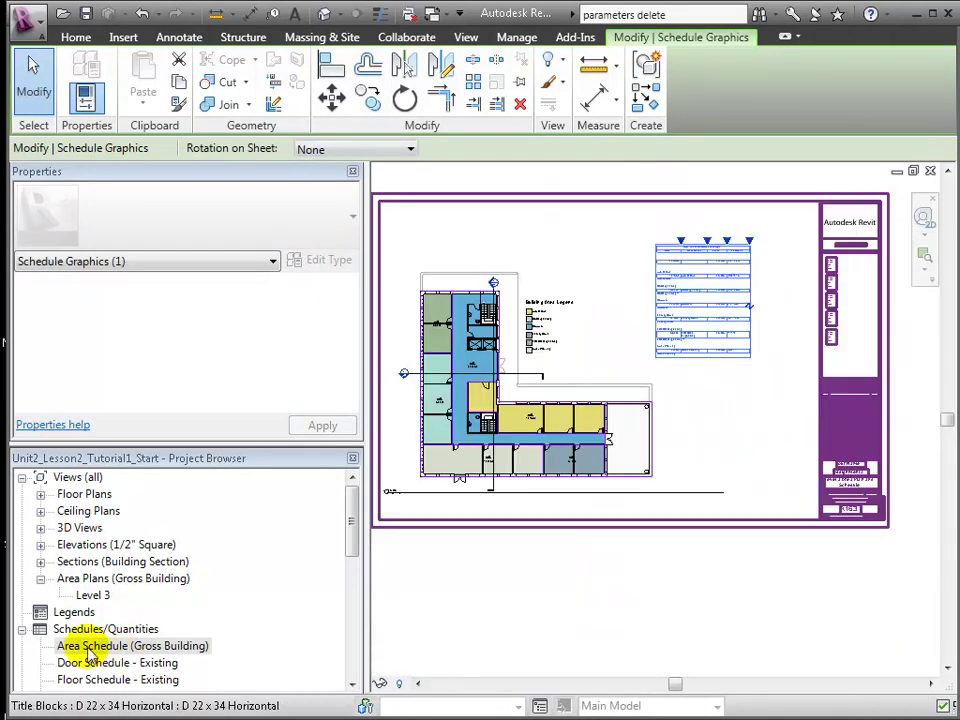
{"action": "double_click", "coordinate": [88, 650]}
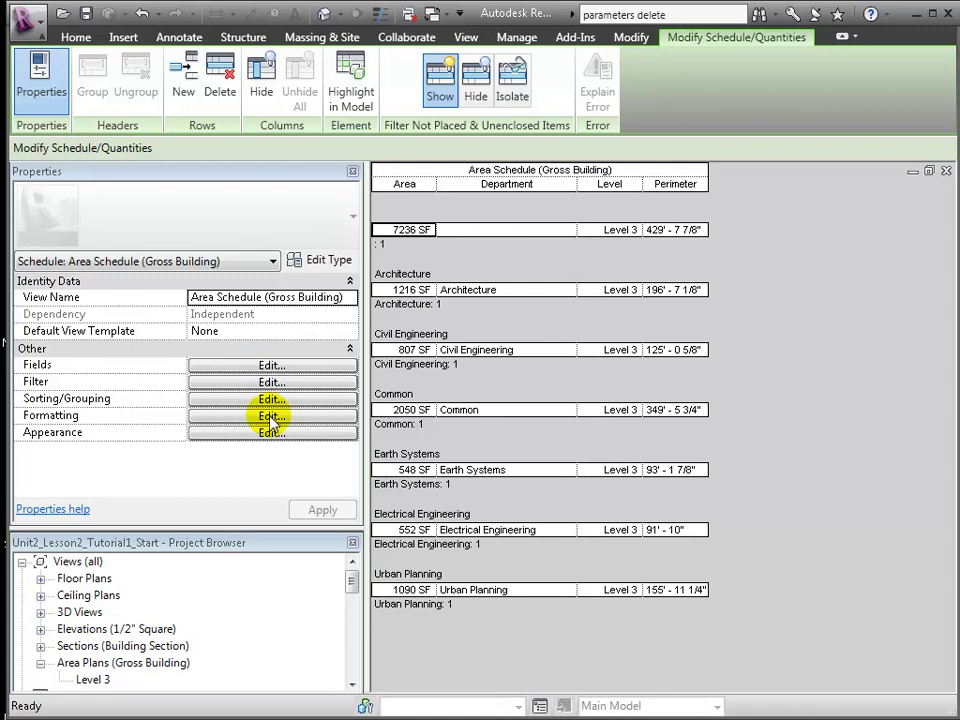
{"action": "left_click", "coordinate": [270, 416]}
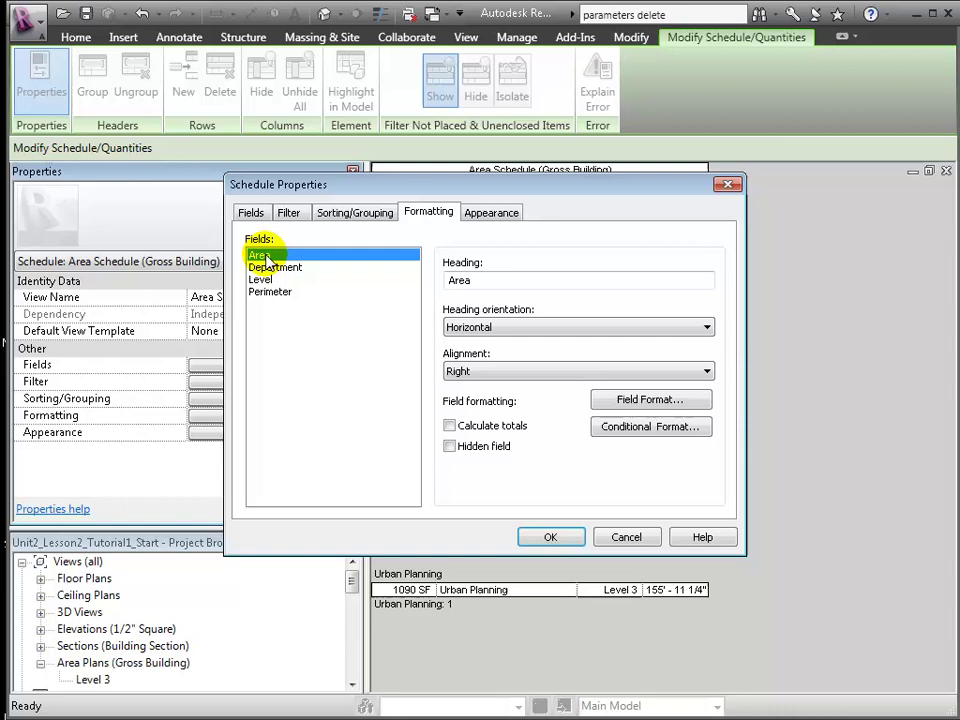
{"action": "left_click", "coordinate": [546, 539]}
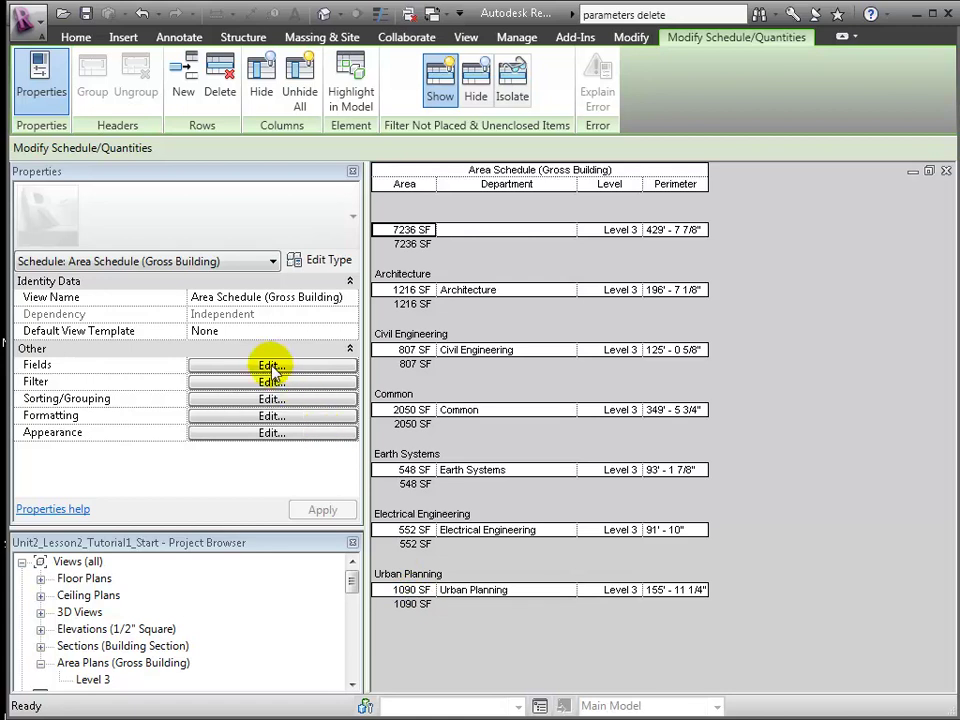
Enable grand totals in the area schedule's sorting and grouping settings.
{"action": "left_click", "coordinate": [272, 399]}
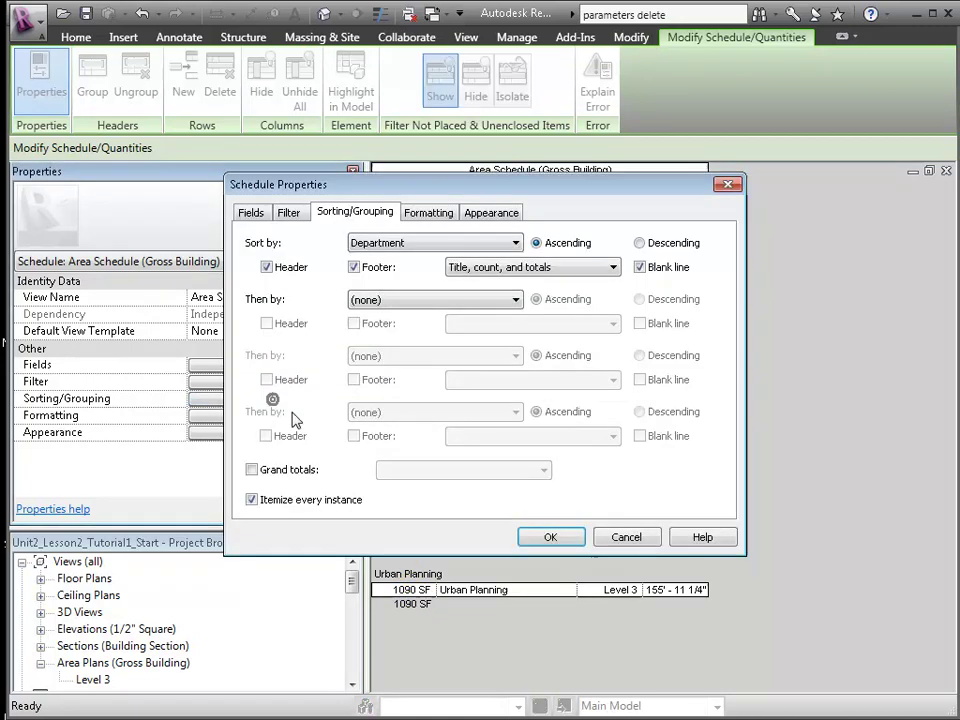
{"action": "left_click", "coordinate": [258, 472]}
{"action": "left_click", "coordinate": [566, 537]}
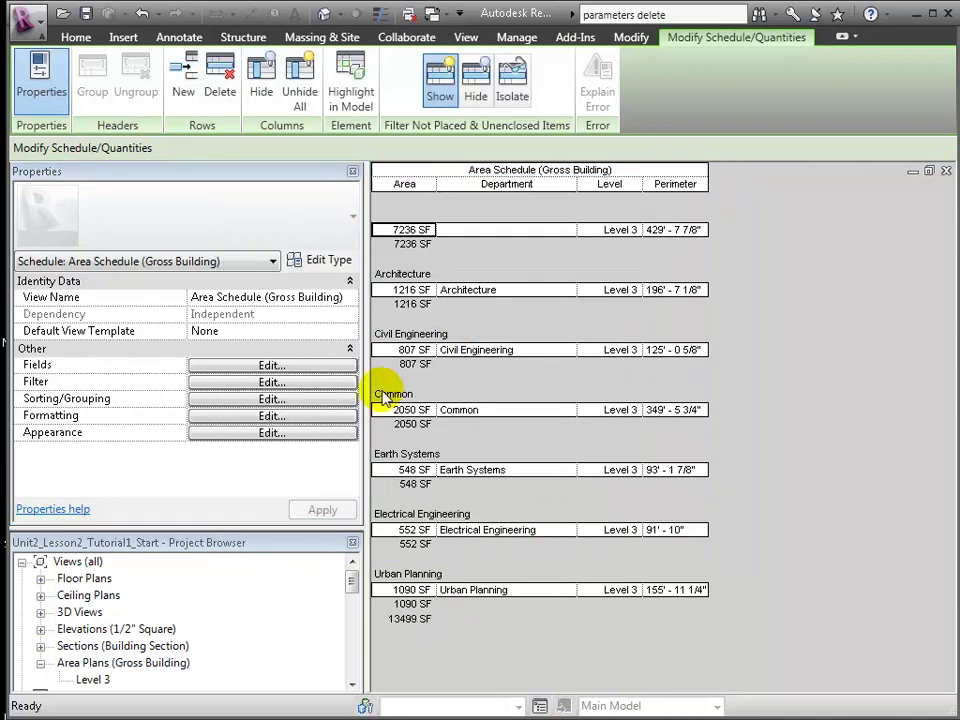
Delete the schedule row for the area with no department assigned.
{"action": "left_click", "coordinate": [488, 231]}
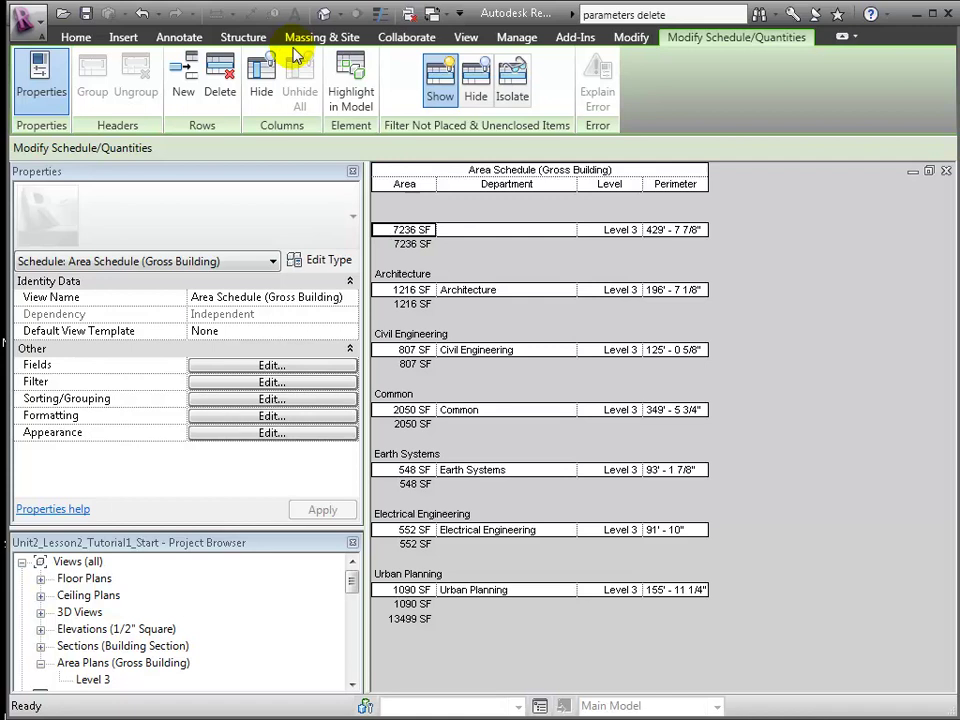
{"action": "left_click", "coordinate": [220, 82]}
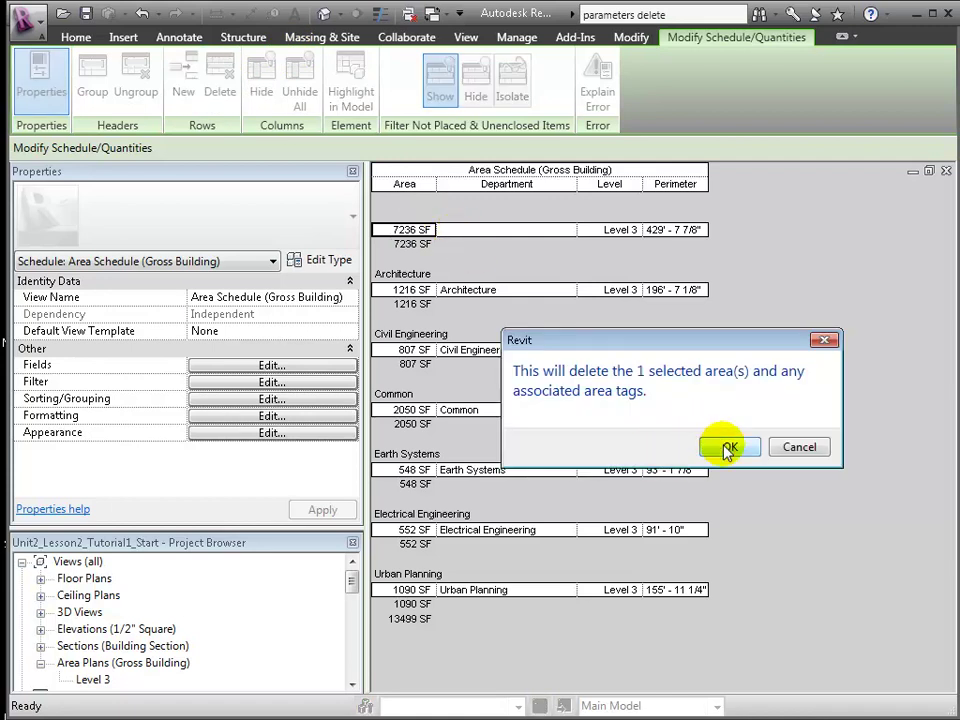